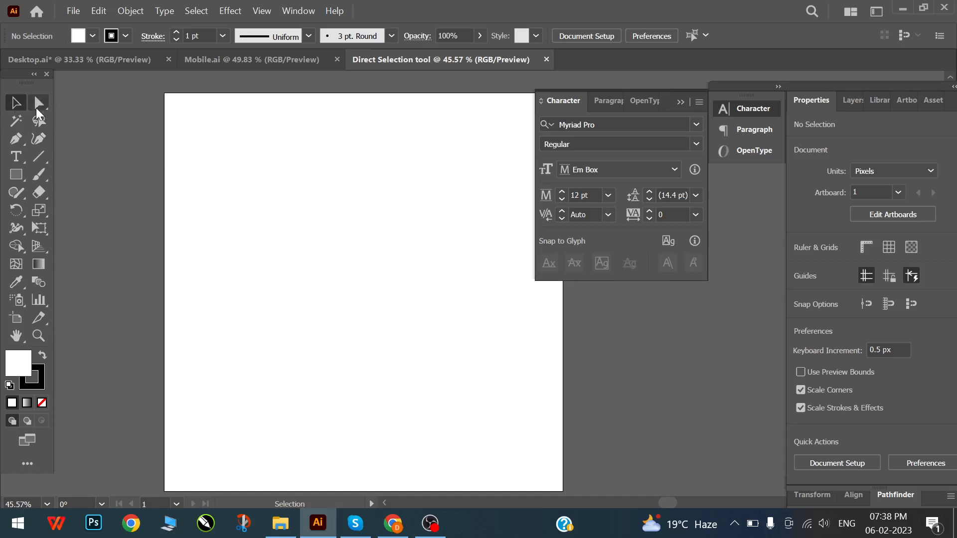
# - Draw a rectangle about 289 × 192 px near the artboard's centre and an overlapping ellipse about 100 × 181 px
pyautogui.click(42, 106)
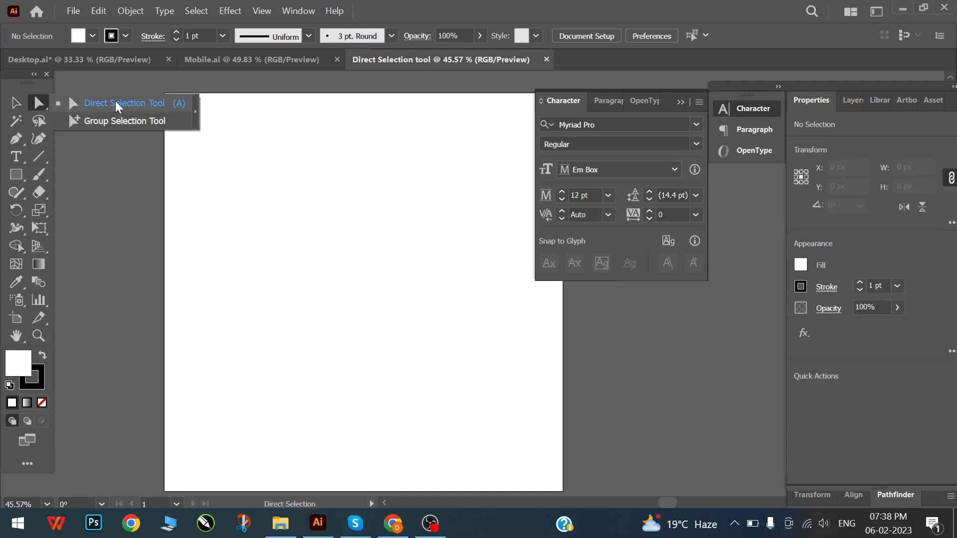
pyautogui.click(15, 109)
pyautogui.press('m')
pyautogui.moveTo(274, 241); pyautogui.dragTo(417, 336)
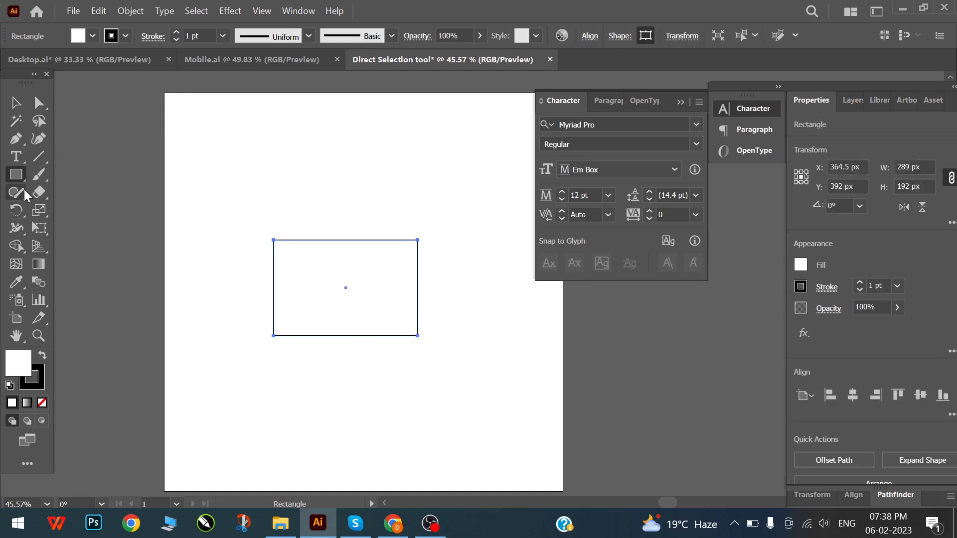
pyautogui.click(16, 174)
pyautogui.click(73, 213)
pyautogui.moveTo(339, 234); pyautogui.dragTo(388, 324)
# - Draw a star about 137 × 130 px over the rectangle's upper-left corner and a hexagon about 115 × 100 px below it
pyautogui.click(17, 176)
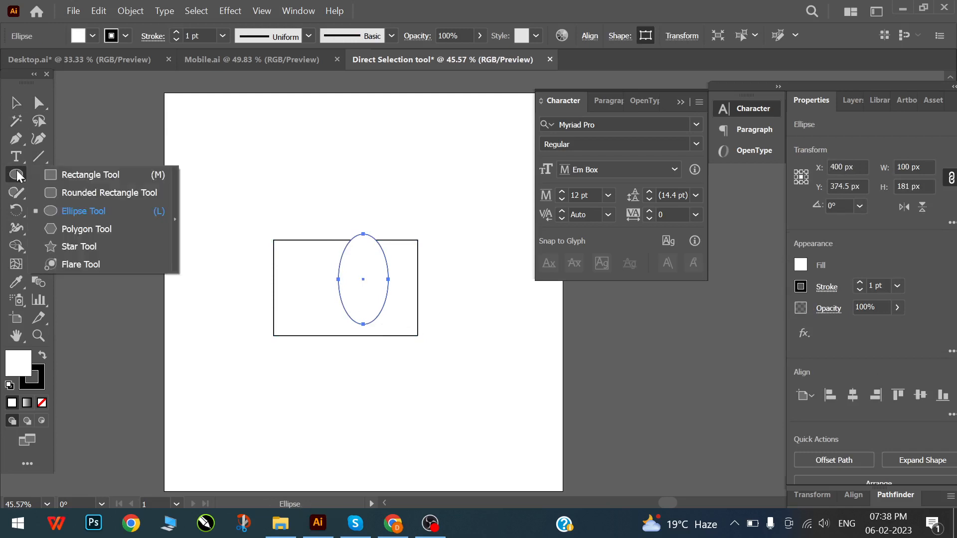
pyautogui.click(74, 244)
pyautogui.moveTo(313, 258); pyautogui.dragTo(313, 222)
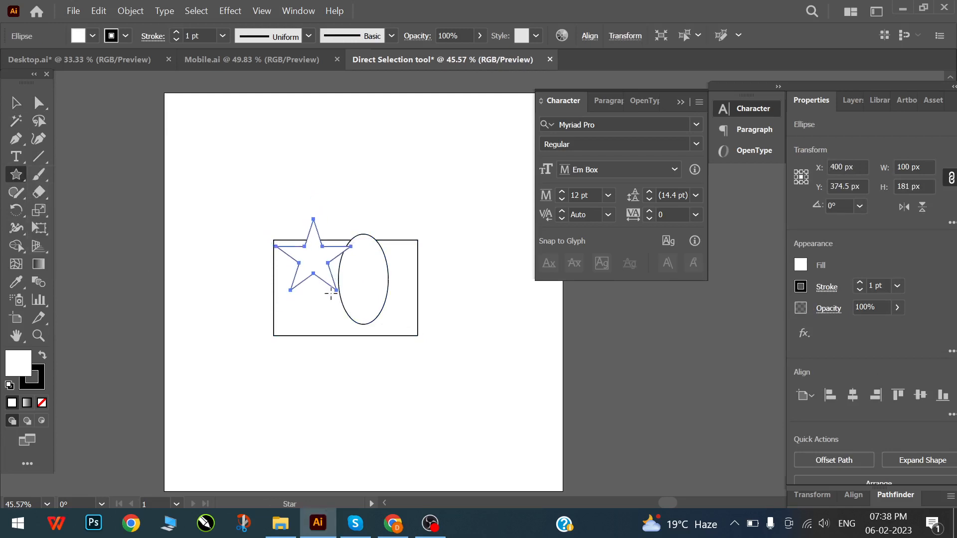
pyautogui.click(17, 180)
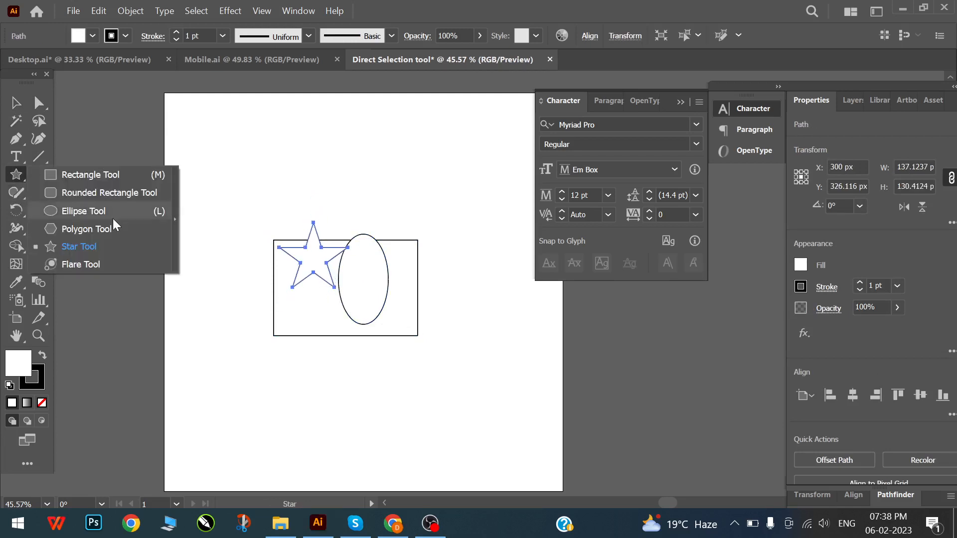
pyautogui.click(114, 227)
pyautogui.moveTo(317, 283); pyautogui.dragTo(311, 313)
# - Group the rectangle, ellipse, star and hexagon, and deselect the group
pyautogui.press('v')
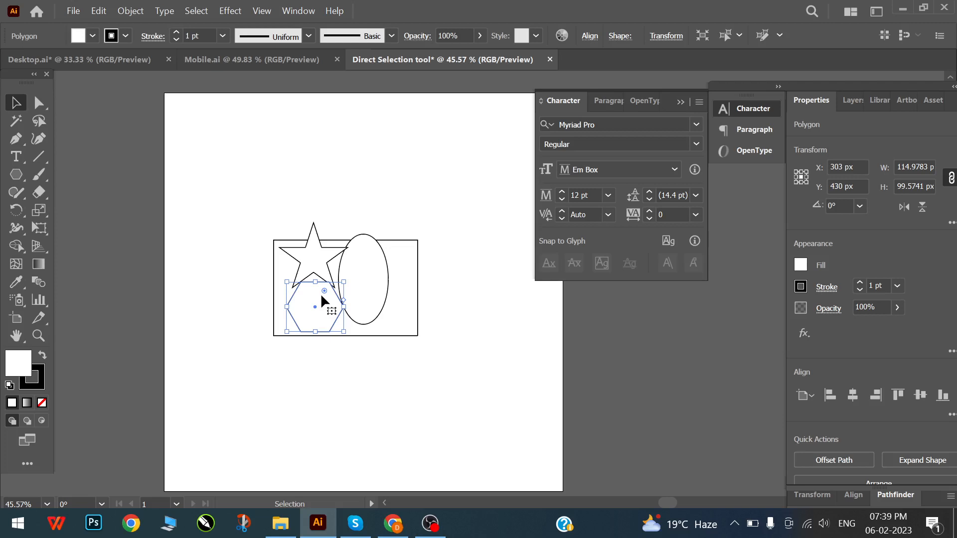
pyautogui.moveTo(233, 208); pyautogui.dragTo(550, 388)
pyautogui.press('a')
pyautogui.hotkey('ctrl', 'g')
pyautogui.click(506, 412)
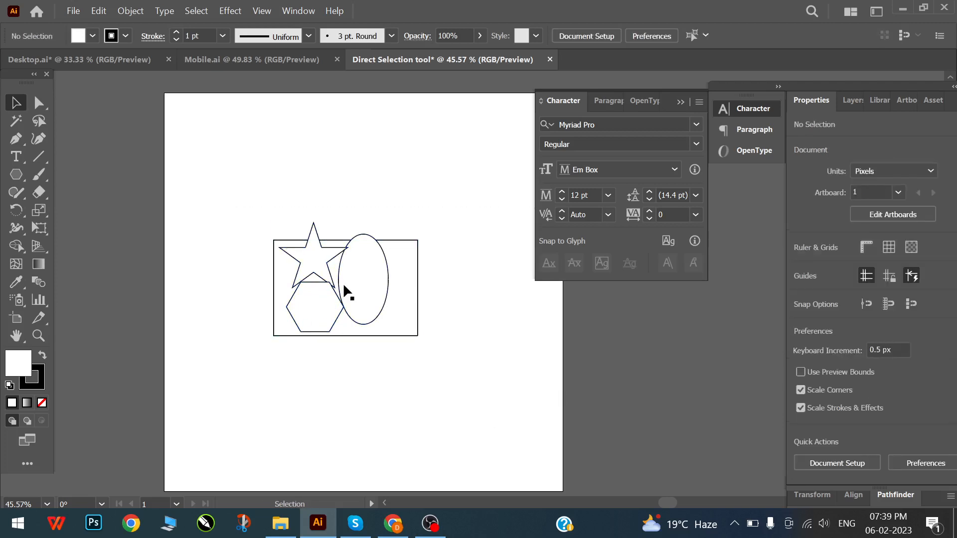
# - Move the whole group with the Selection tool, ending at about X 372.5 px, Y 380 px
pyautogui.click(12, 105)
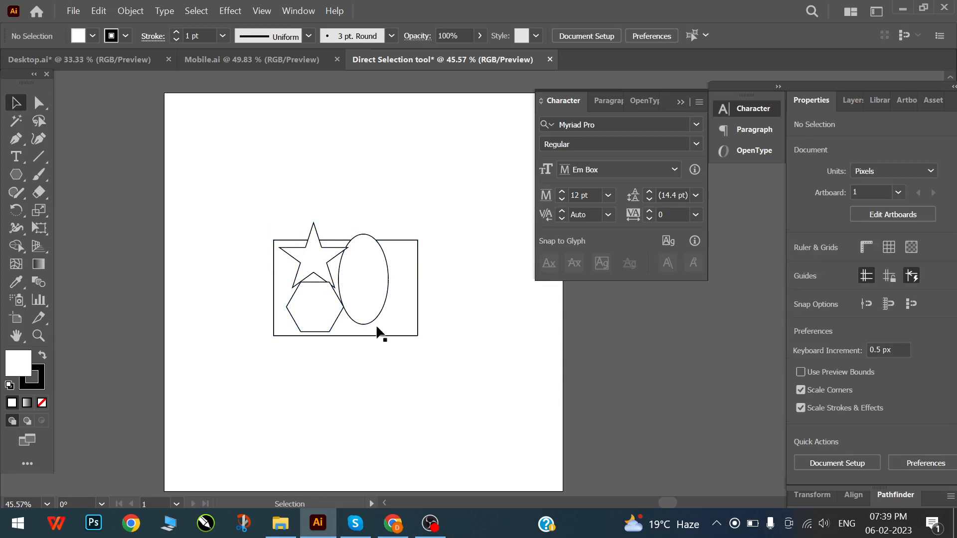
pyautogui.moveTo(375, 331); pyautogui.dragTo(318, 270)
pyautogui.moveTo(253, 236); pyautogui.dragTo(525, 402)
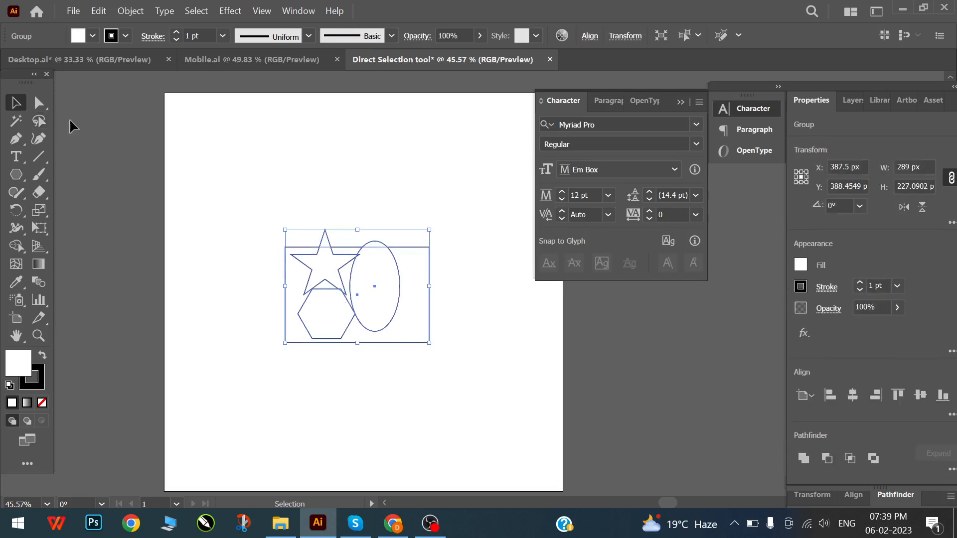
pyautogui.moveTo(386, 329); pyautogui.dragTo(337, 284)
# - Spread the grouped ellipse, rectangle, star and hexagon apart across the artboard by moving each one individually with the Direct Selection tool
pyautogui.moveTo(39, 103); pyautogui.dragTo(103, 104)
pyautogui.click(219, 202)
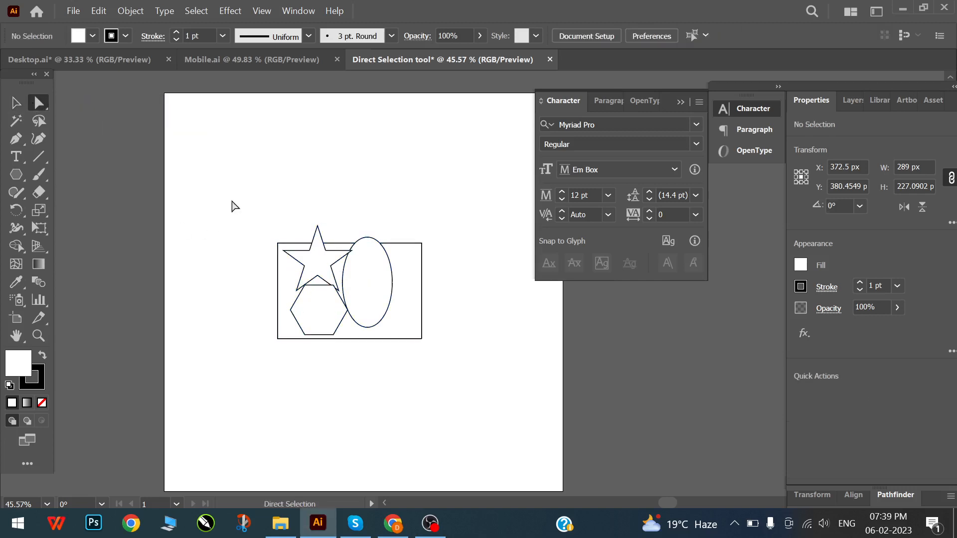
pyautogui.click(374, 282)
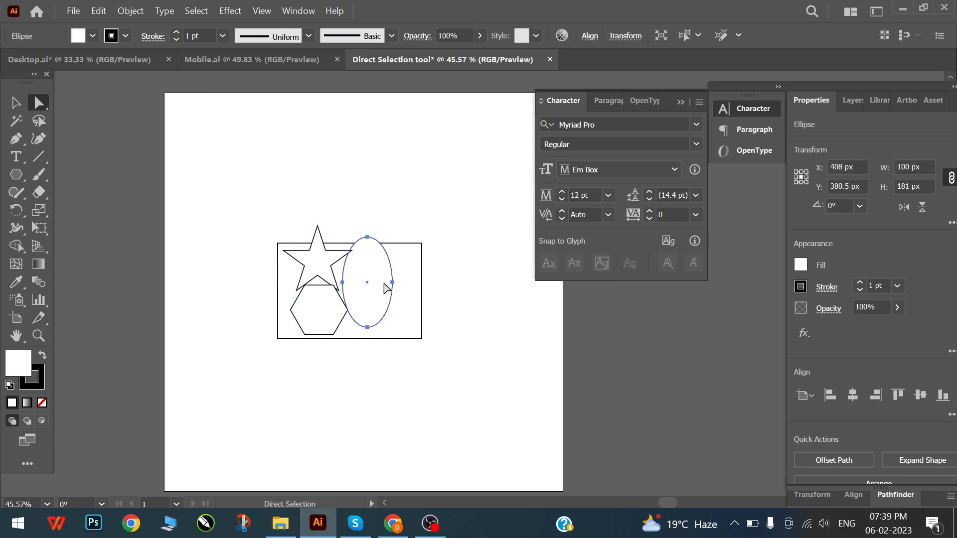
pyautogui.moveTo(354, 284); pyautogui.dragTo(347, 185)
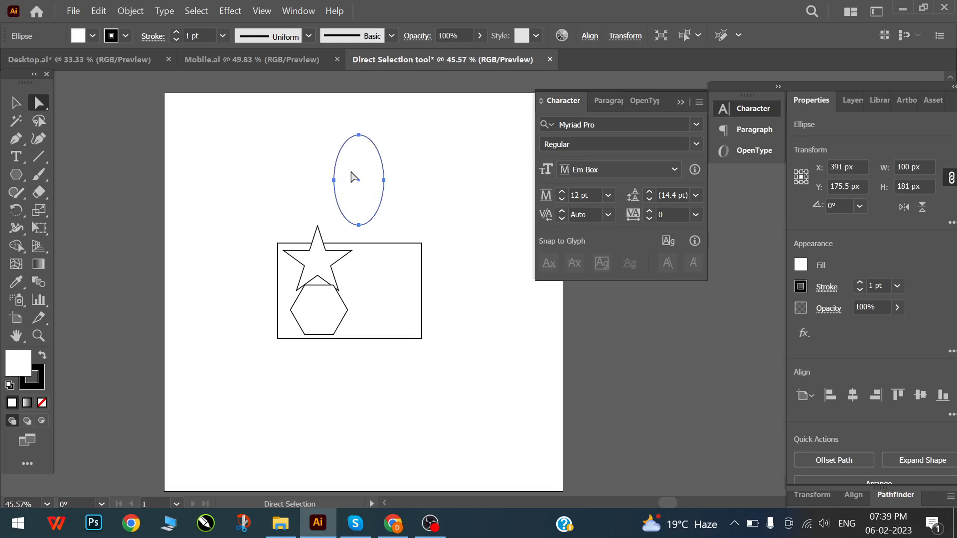
pyautogui.click(406, 291)
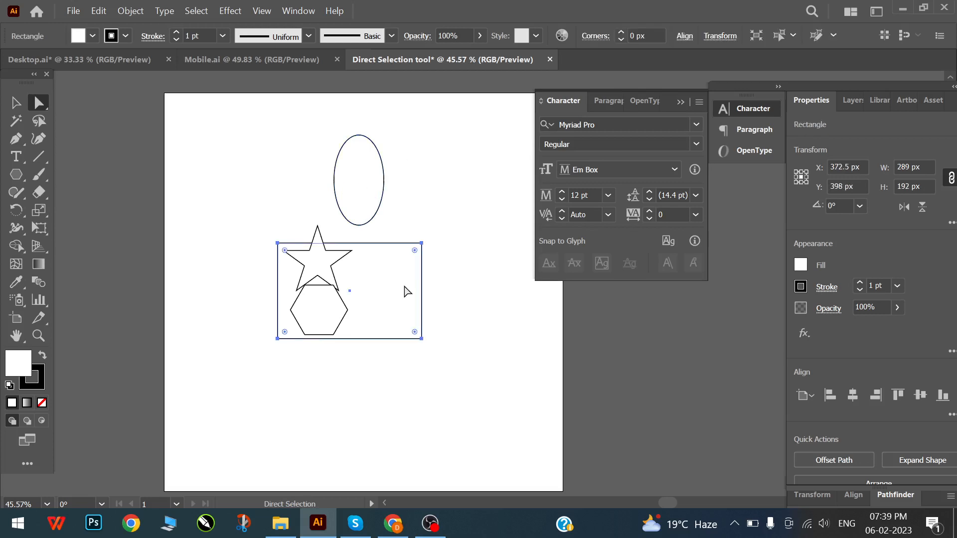
pyautogui.moveTo(381, 279); pyautogui.dragTo(446, 316)
pyautogui.moveTo(330, 269); pyautogui.dragTo(233, 183)
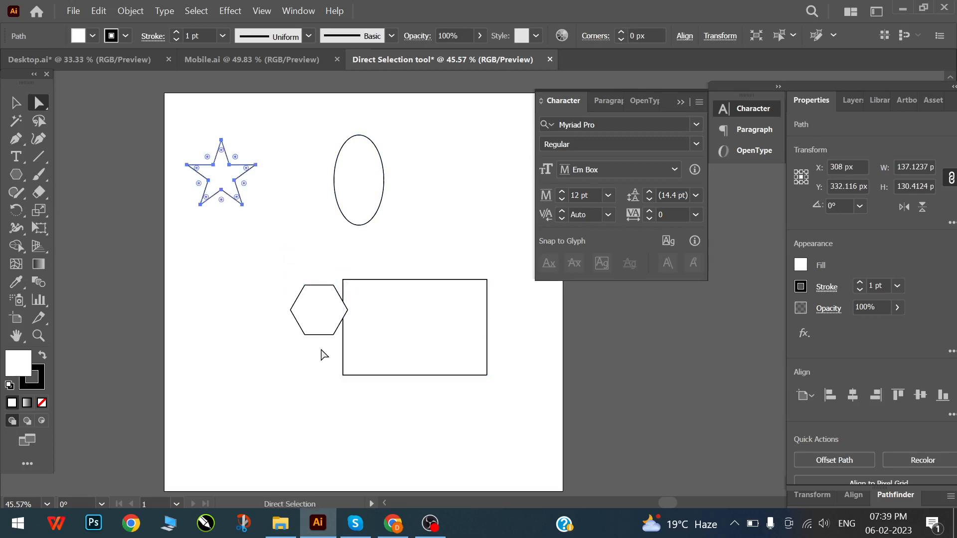
pyautogui.moveTo(310, 303); pyautogui.dragTo(238, 286)
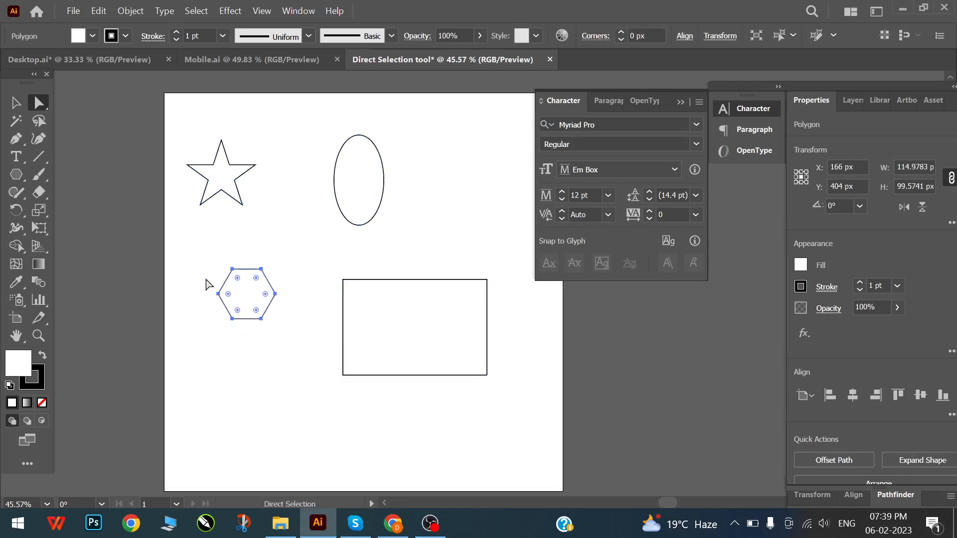
# - Move the entire spread-out group with the Selection tool to about X 416 px, Y 400 px
pyautogui.click(15, 103)
pyautogui.click(366, 297)
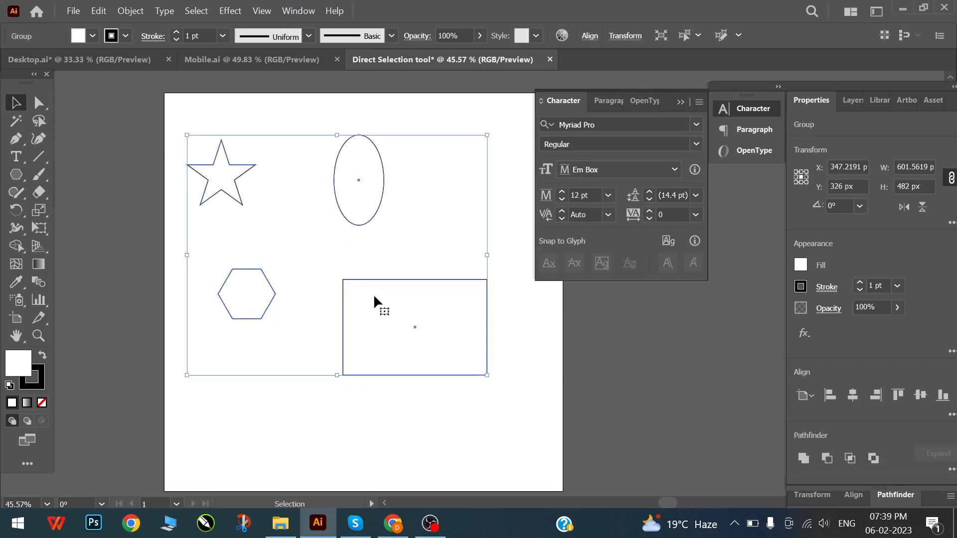
pyautogui.rightClick(374, 297)
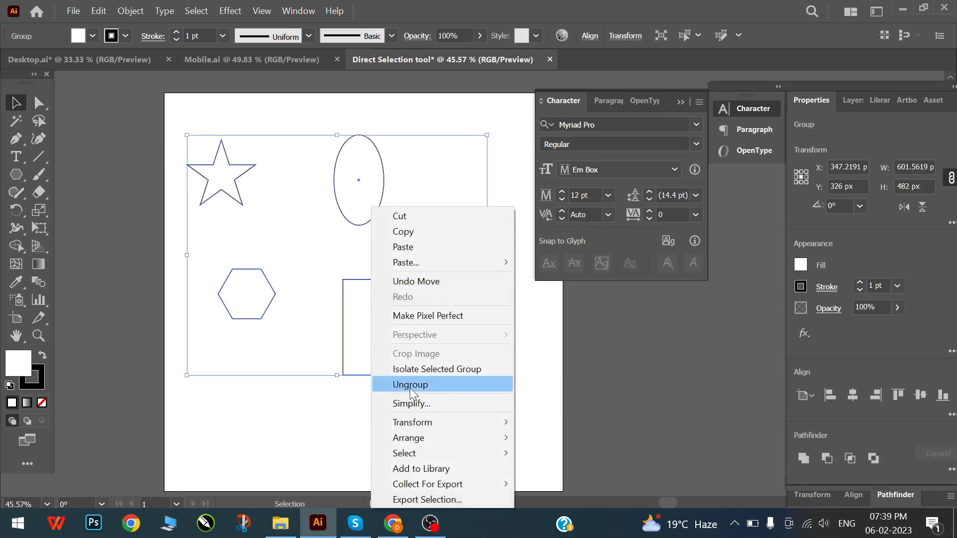
pyautogui.click(329, 420)
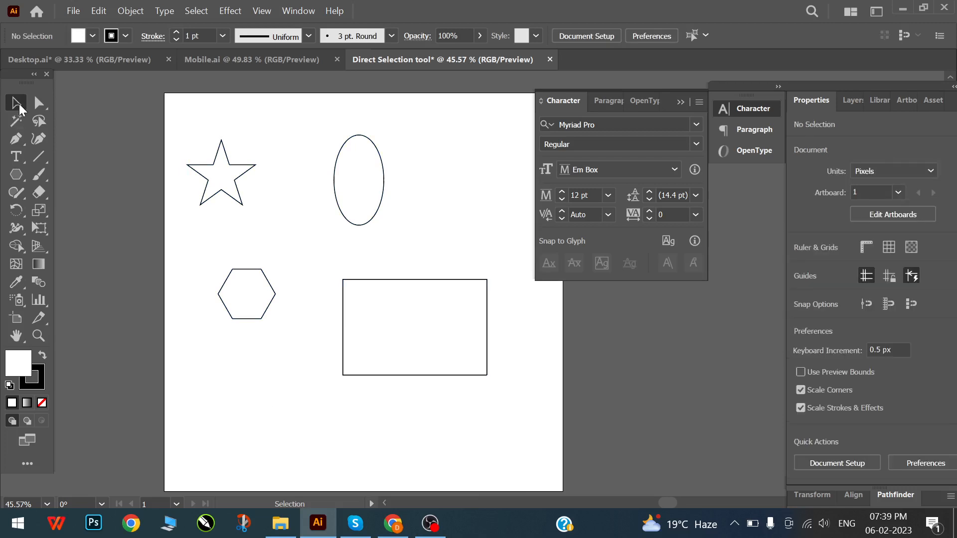
pyautogui.click(424, 341)
pyautogui.moveTo(424, 341); pyautogui.dragTo(460, 376)
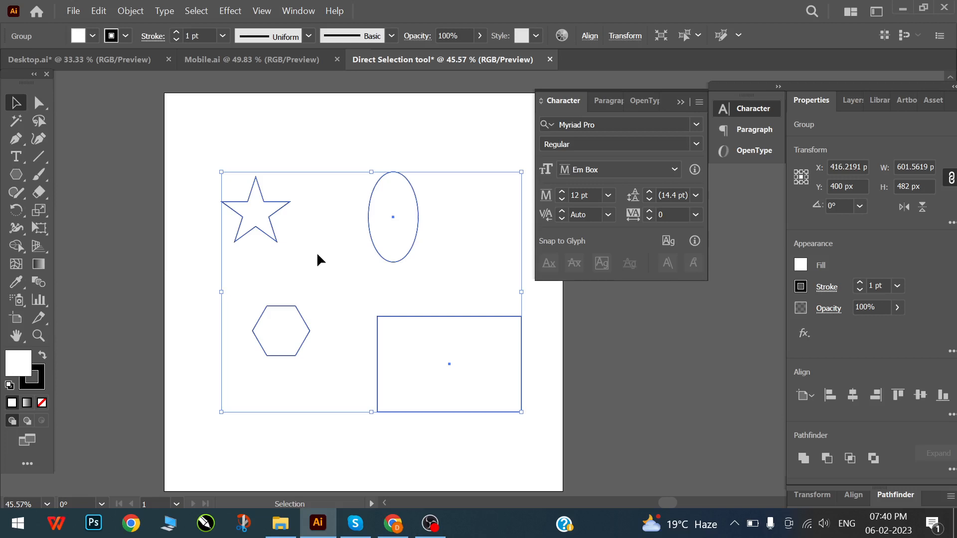
# - Ungroup the four shapes and clear the selection
pyautogui.click(341, 156)
pyautogui.click(374, 234)
pyautogui.rightClick(264, 213)
pyautogui.click(309, 380)
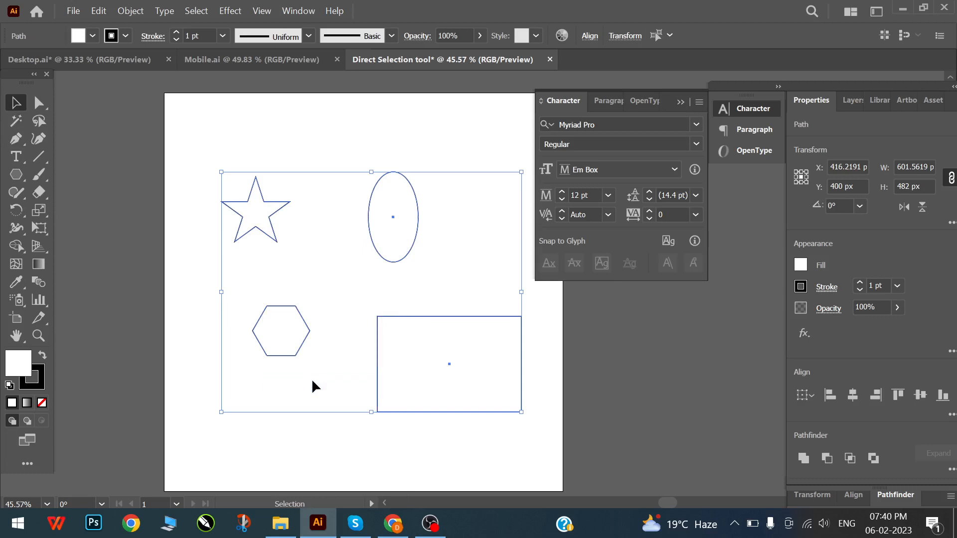
pyautogui.click(190, 304)
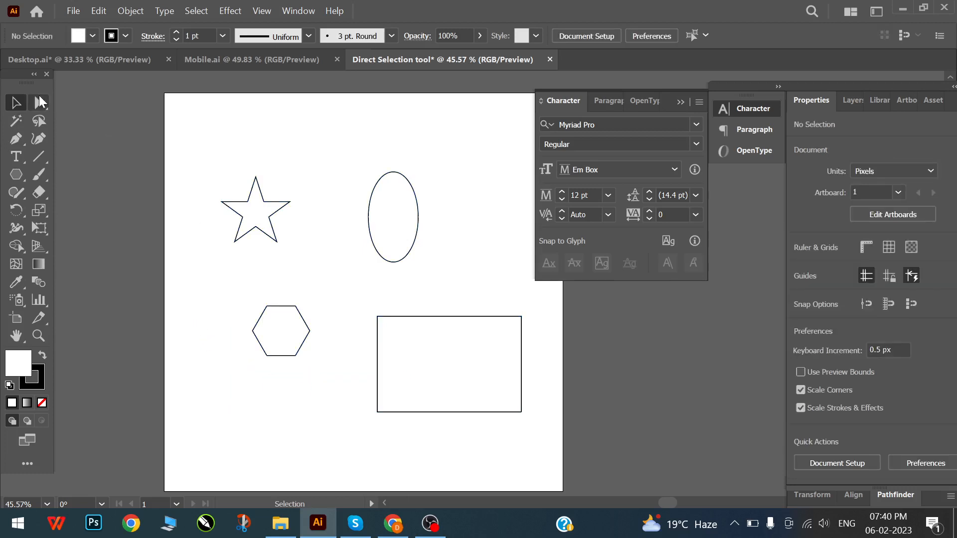
# - Reposition the ungrouped star, hexagon and rectangle individually with the Selection tool, placing the rectangle's corner against the ellipse
pyautogui.moveTo(252, 217)
pyautogui.mouseDown()
pyautogui.moveTo(218, 194)
pyautogui.moveTo(280, 237)
pyautogui.moveTo(245, 200)
pyautogui.mouseUp()
pyautogui.moveTo(281, 347); pyautogui.dragTo(188, 305)
pyautogui.moveTo(476, 377); pyautogui.dragTo(505, 309)
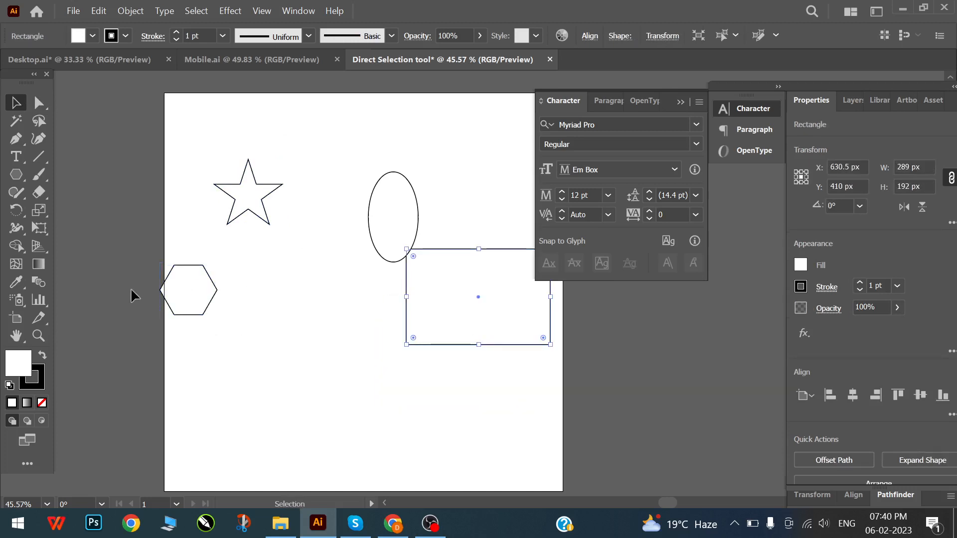
pyautogui.moveTo(203, 278); pyautogui.dragTo(315, 325)
# - Group all four shapes again and move the group to about X 404 px, Y 395 px
pyautogui.moveTo(216, 145); pyautogui.dragTo(561, 373)
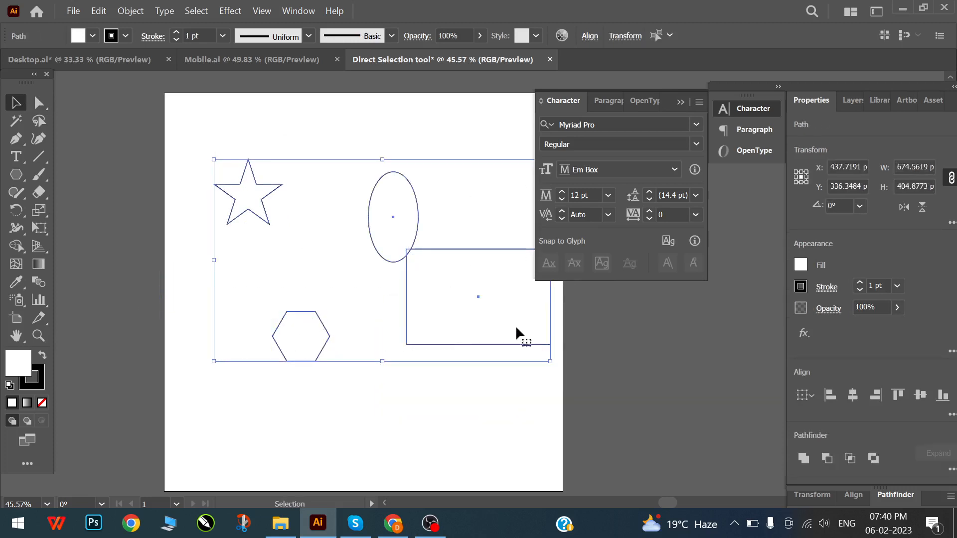
pyautogui.rightClick(448, 349)
pyautogui.click(478, 307)
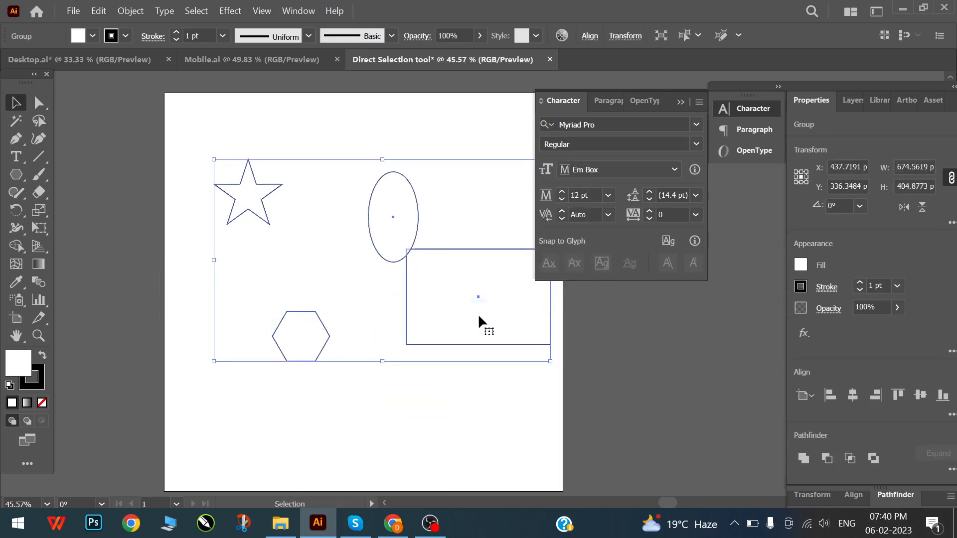
pyautogui.click(441, 386)
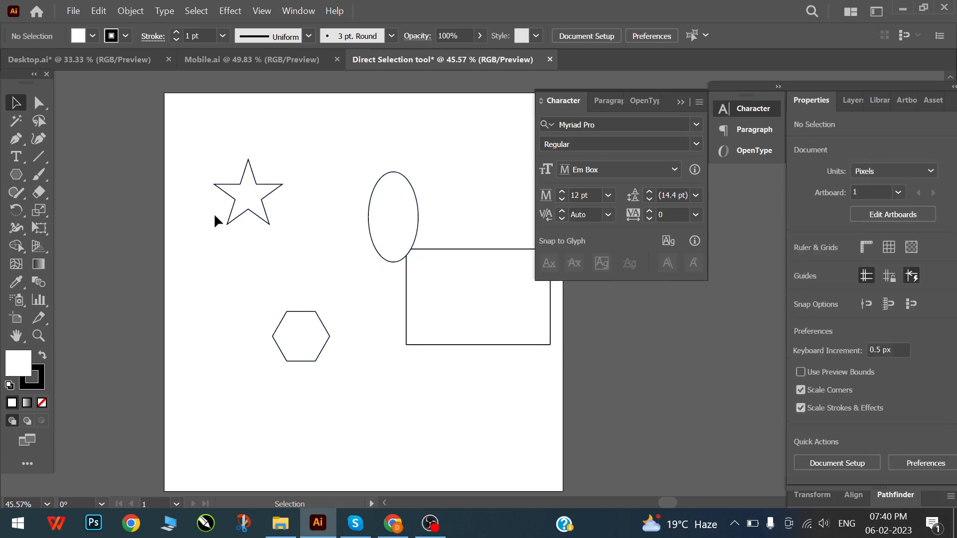
pyautogui.moveTo(198, 146); pyautogui.dragTo(470, 369)
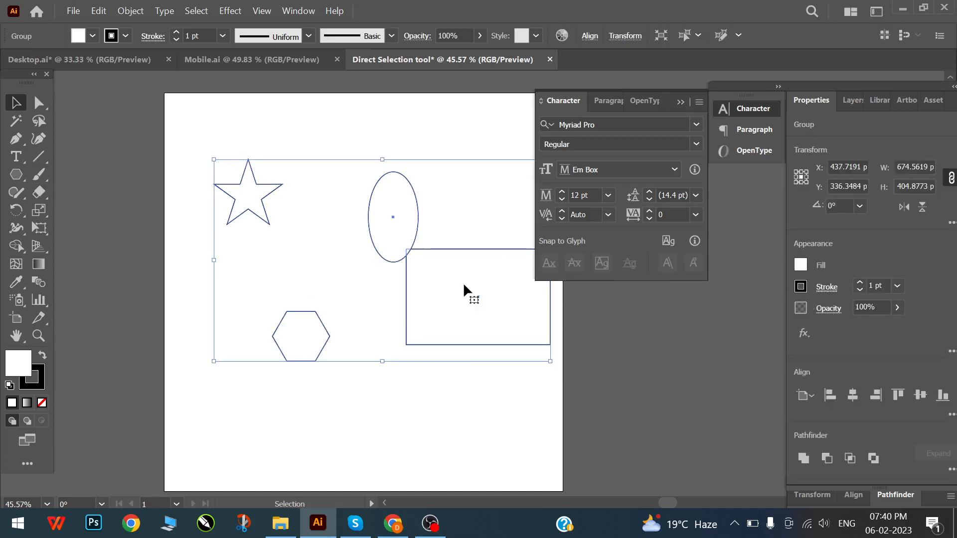
pyautogui.moveTo(514, 291); pyautogui.dragTo(498, 320)
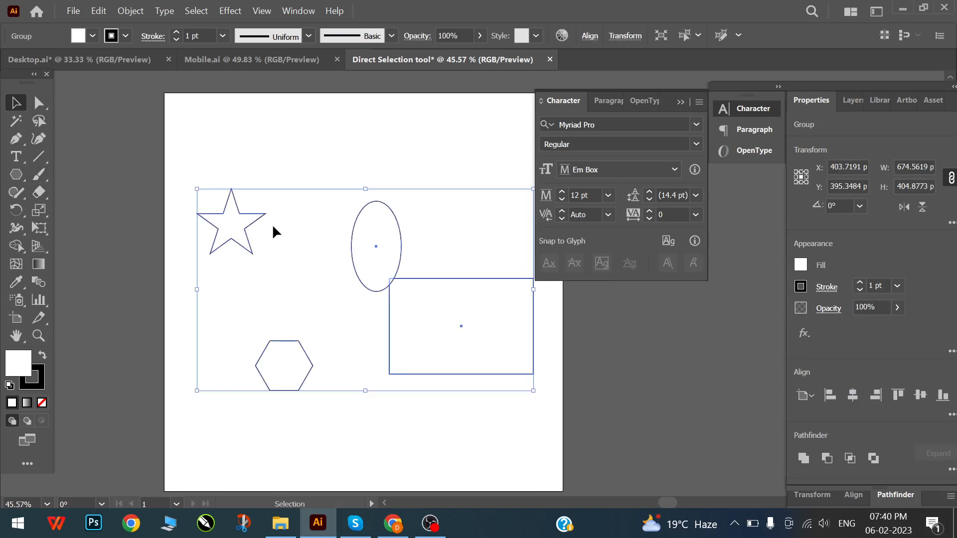
# - Isolate the group and reposition the star, ellipse, rectangle and hexagon individually inside it
pyautogui.doubleClick(237, 217)
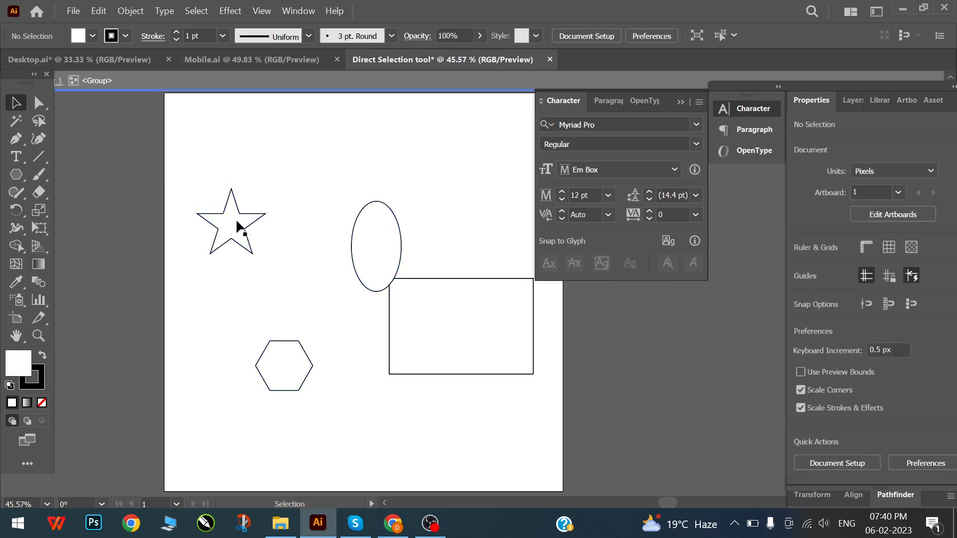
pyautogui.click(239, 222)
pyautogui.moveTo(215, 225); pyautogui.dragTo(284, 250)
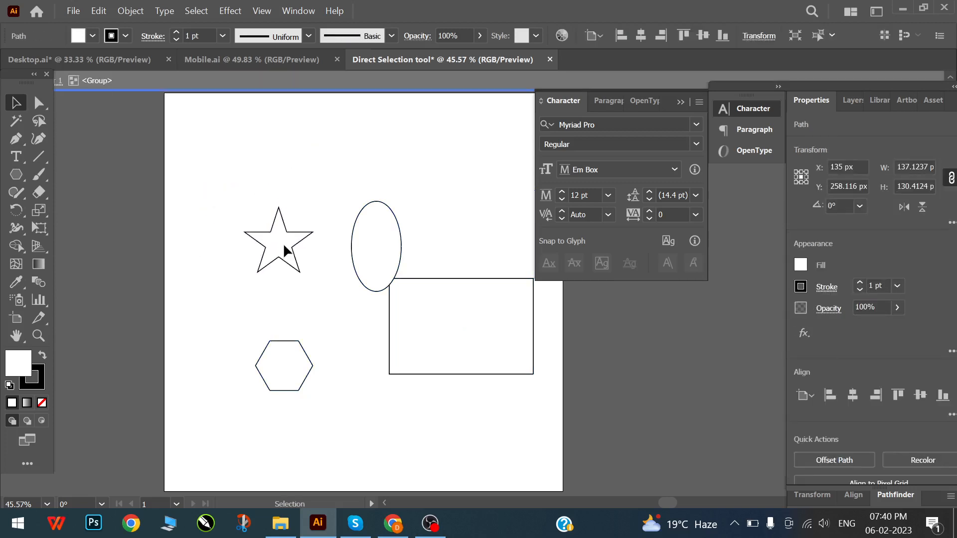
pyautogui.moveTo(388, 222); pyautogui.dragTo(381, 161)
pyautogui.moveTo(455, 351); pyautogui.dragTo(420, 337)
pyautogui.moveTo(280, 361); pyautogui.dragTo(298, 315)
# - Expand the isolated group in the layer list and nudge the hexagon slightly to the left with Free Transform
pyautogui.click(853, 100)
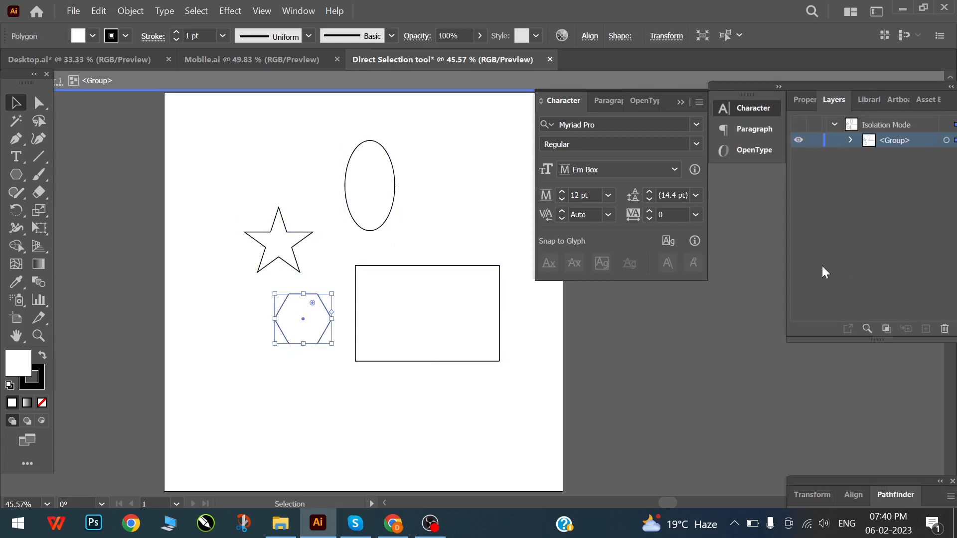
pyautogui.click(849, 140)
pyautogui.click(907, 179)
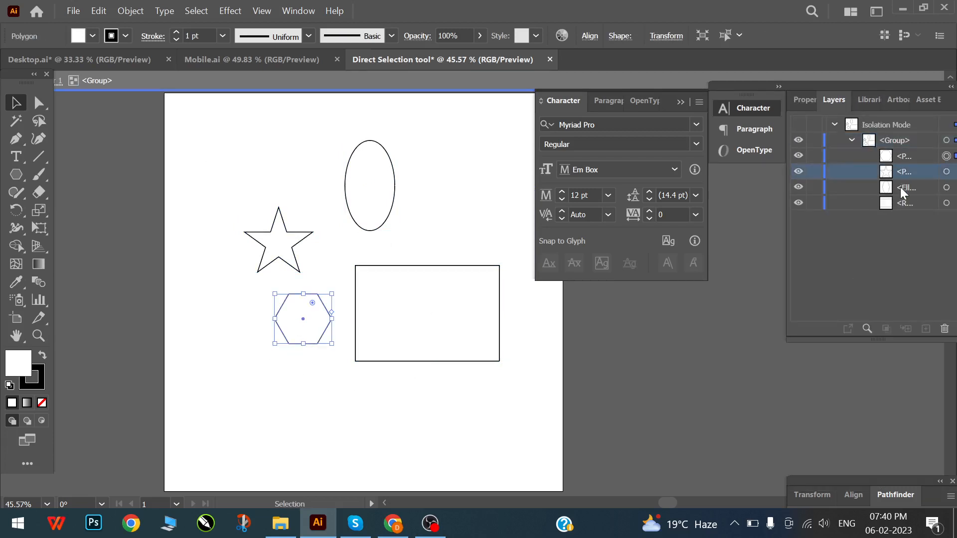
pyautogui.press('e')
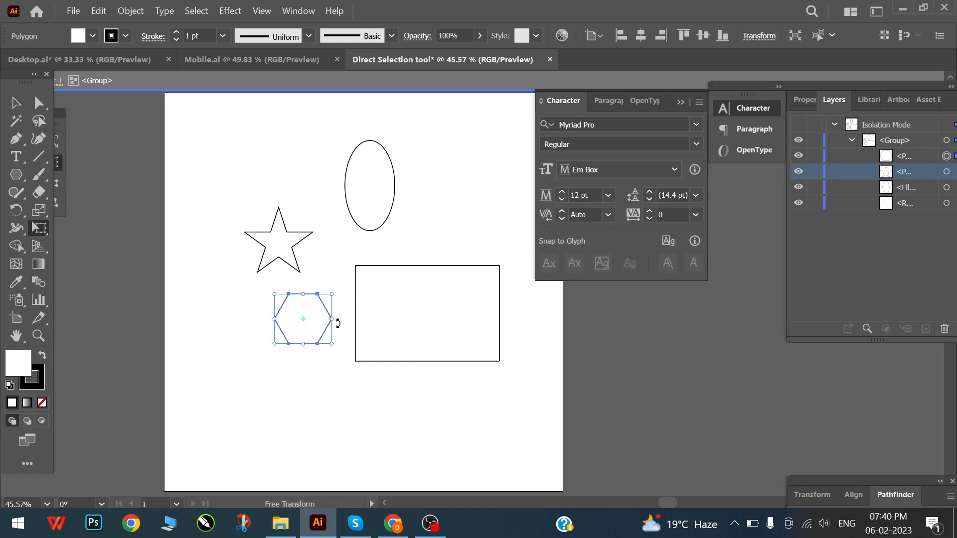
pyautogui.moveTo(315, 321)
pyautogui.mouseDown()
pyautogui.moveTo(335, 238)
pyautogui.moveTo(310, 319)
pyautogui.mouseUp()
# - Exit isolation mode and move the whole group down and to the left with the Selection tool
pyautogui.click(16, 102)
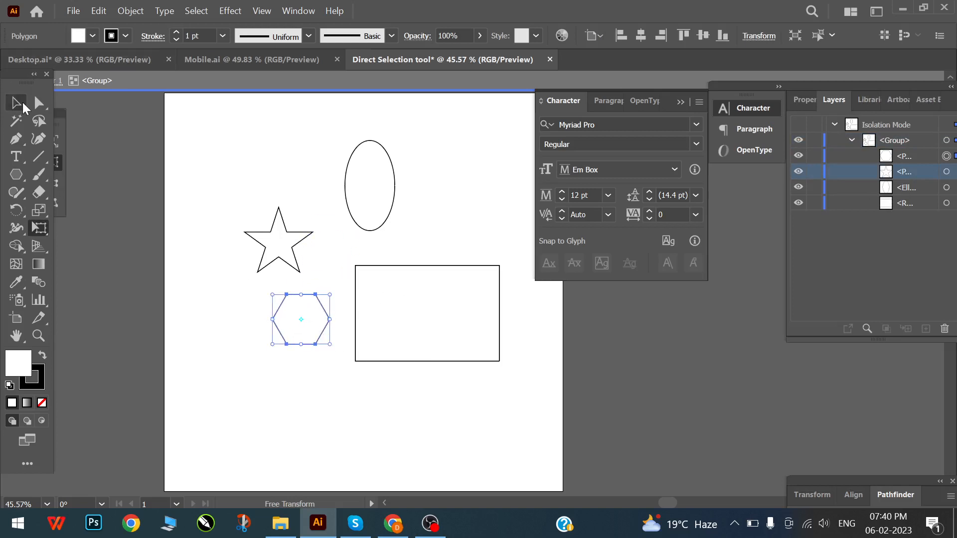
pyautogui.doubleClick(237, 150)
pyautogui.moveTo(437, 304); pyautogui.dragTo(410, 327)
# - Select only the ellipse within the group using the Direct Selection tool
pyautogui.click(40, 103)
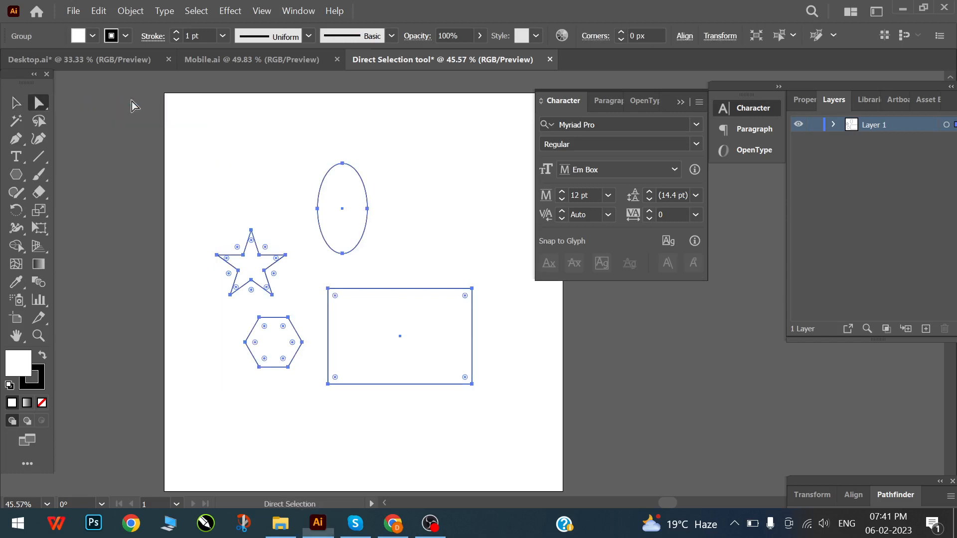
pyautogui.click(230, 153)
pyautogui.click(353, 223)
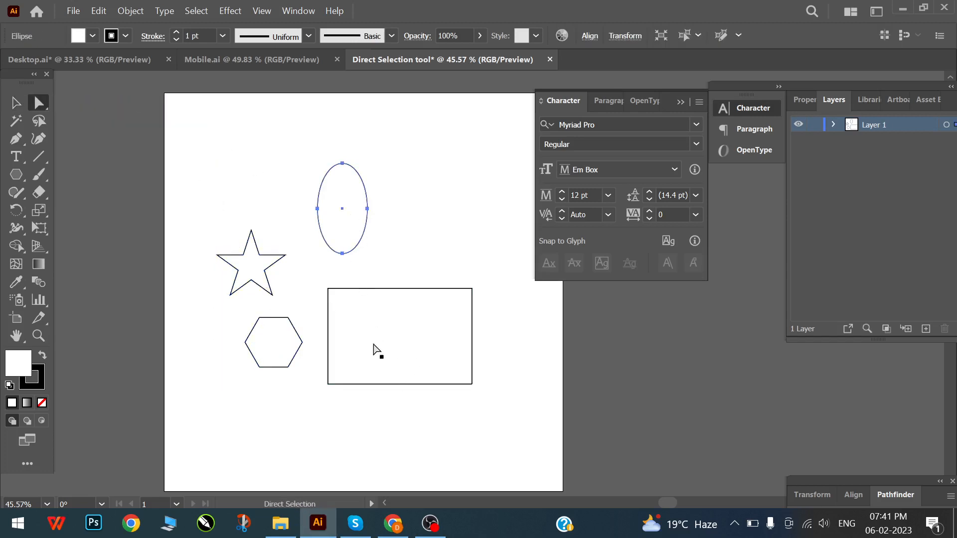
# - Move the rectangle, ellipse, star and hexagon individually within the group using the Direct Selection tool
pyautogui.click(400, 330)
pyautogui.moveTo(402, 332); pyautogui.dragTo(385, 297)
pyautogui.moveTo(341, 198); pyautogui.dragTo(368, 166)
pyautogui.moveTo(256, 271); pyautogui.dragTo(265, 191)
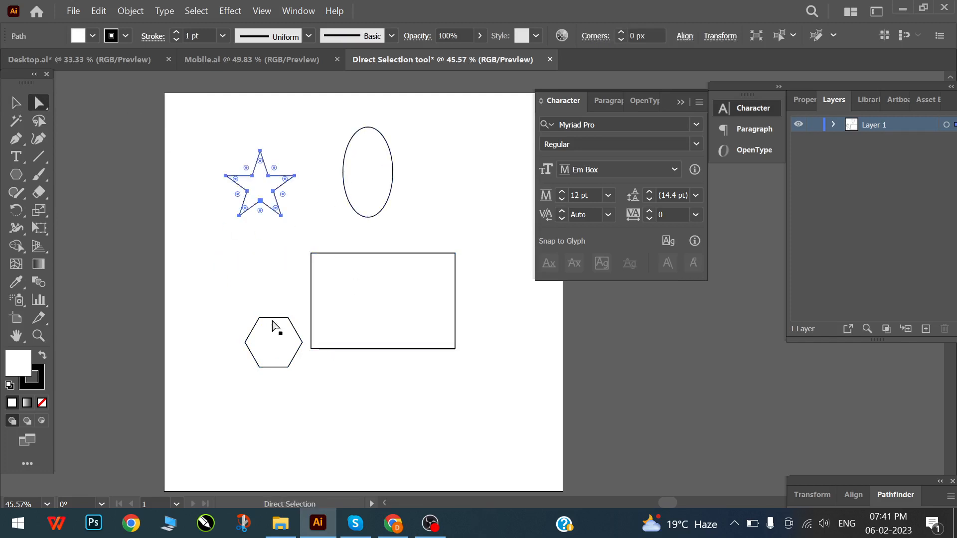
pyautogui.moveTo(274, 324); pyautogui.dragTo(259, 259)
pyautogui.click(249, 286)
pyautogui.click(255, 285)
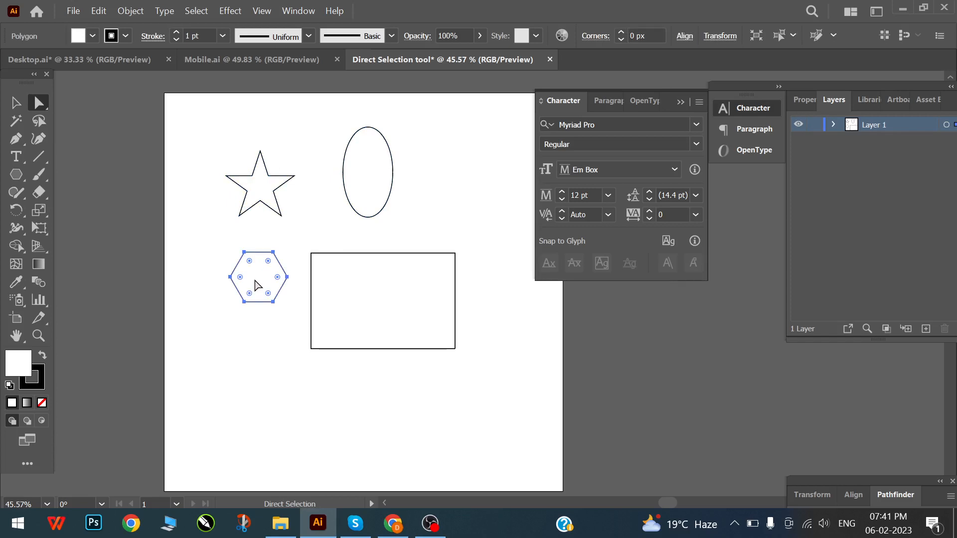
# - Select the whole group of shapes with the Selection tool and delete it
pyautogui.click(16, 102)
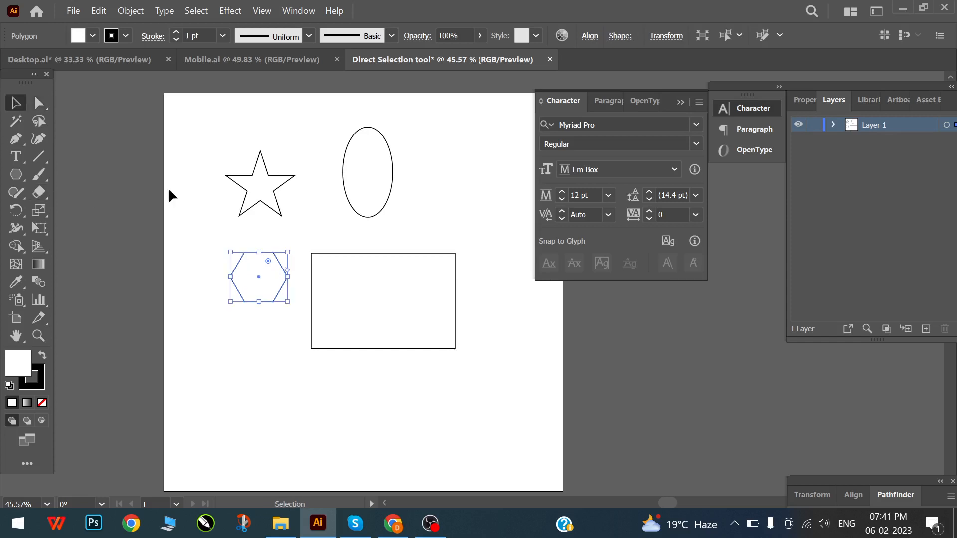
pyautogui.click(189, 137)
pyautogui.moveTo(189, 137); pyautogui.dragTo(543, 371)
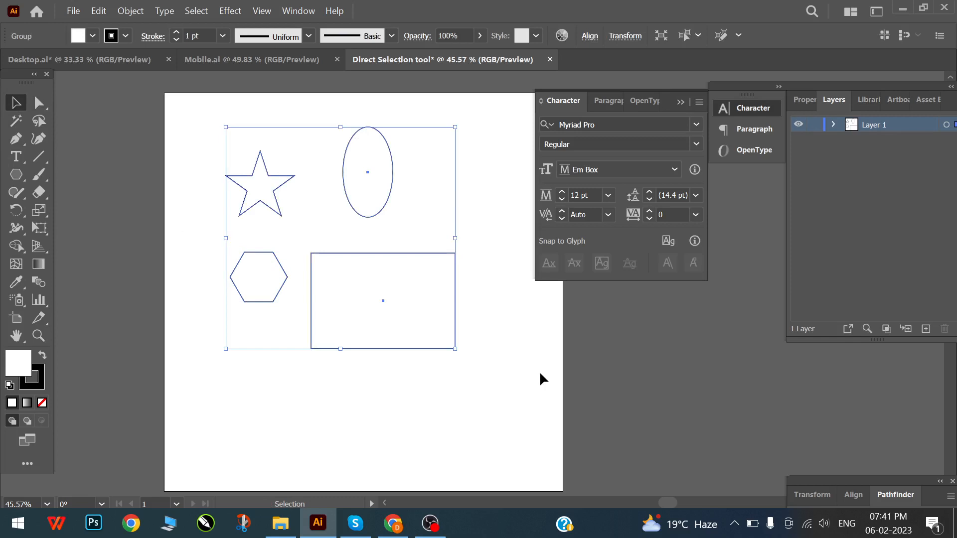
pyautogui.press('Delete')
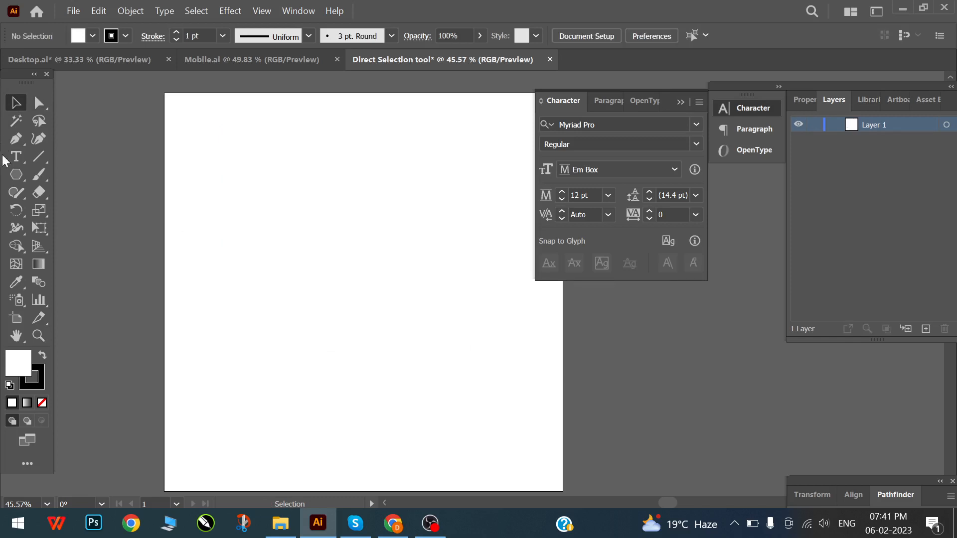
# - Draw a circle with the Ellipse tool and center it horizontally and vertically on the artboard
pyautogui.moveTo(16, 174); pyautogui.dragTo(85, 209)
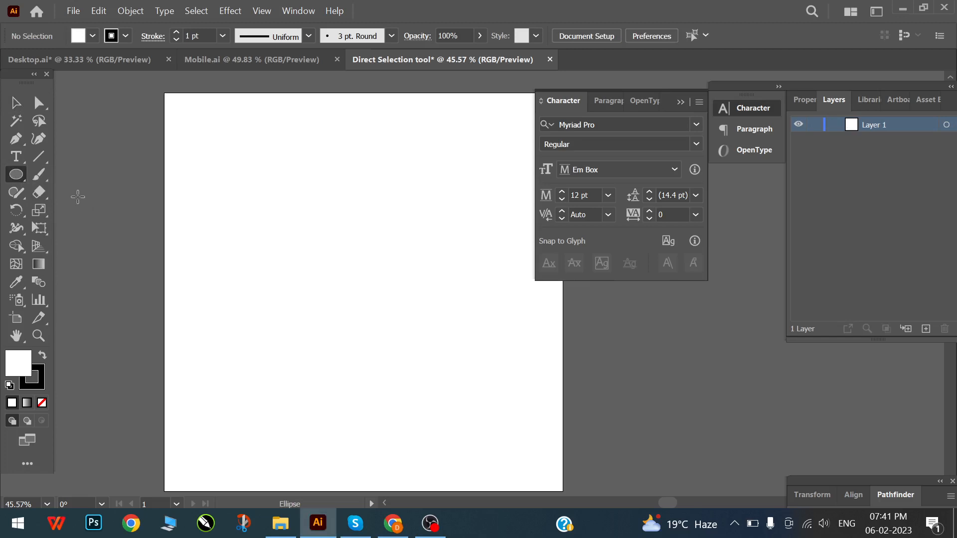
pyautogui.moveTo(318, 297); pyautogui.dragTo(392, 365)
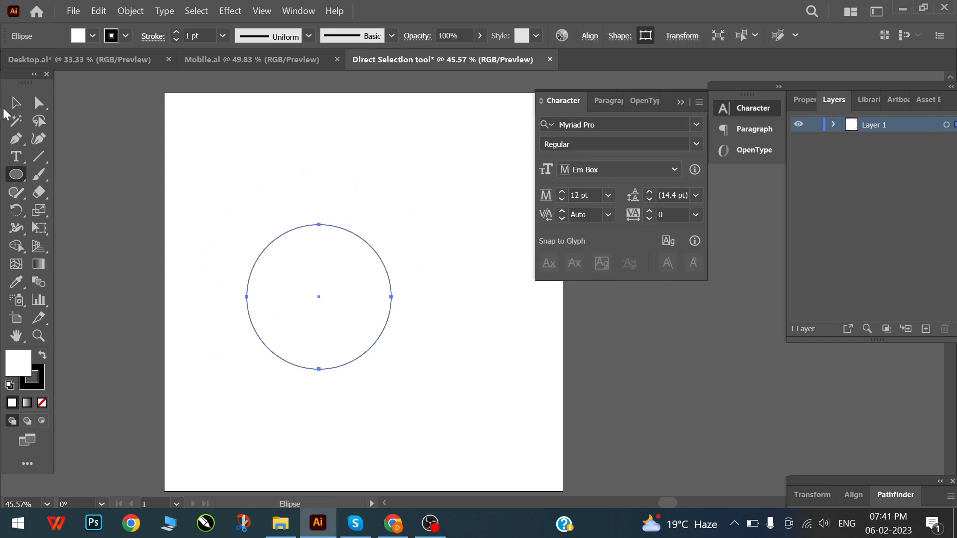
pyautogui.press('v')
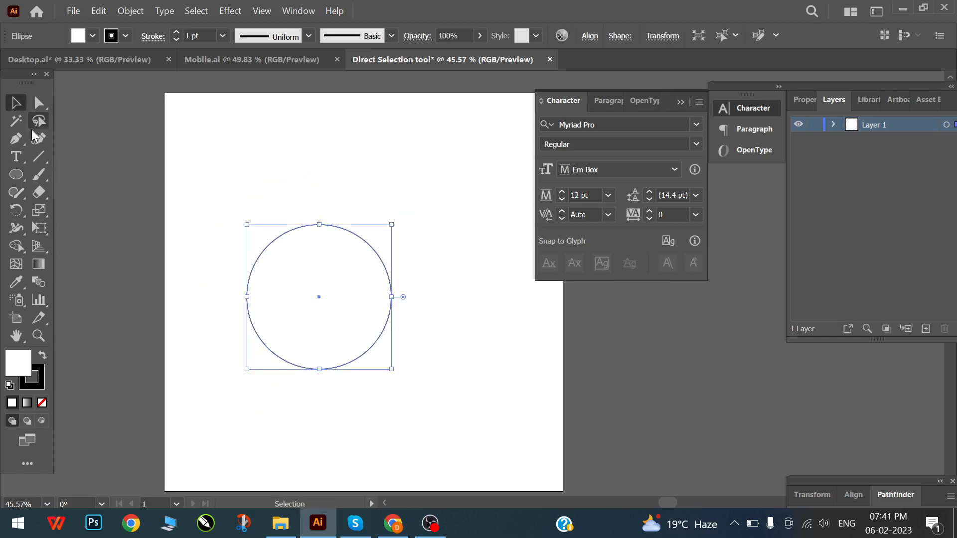
pyautogui.click(590, 36)
pyautogui.click(459, 78)
pyautogui.click(557, 78)
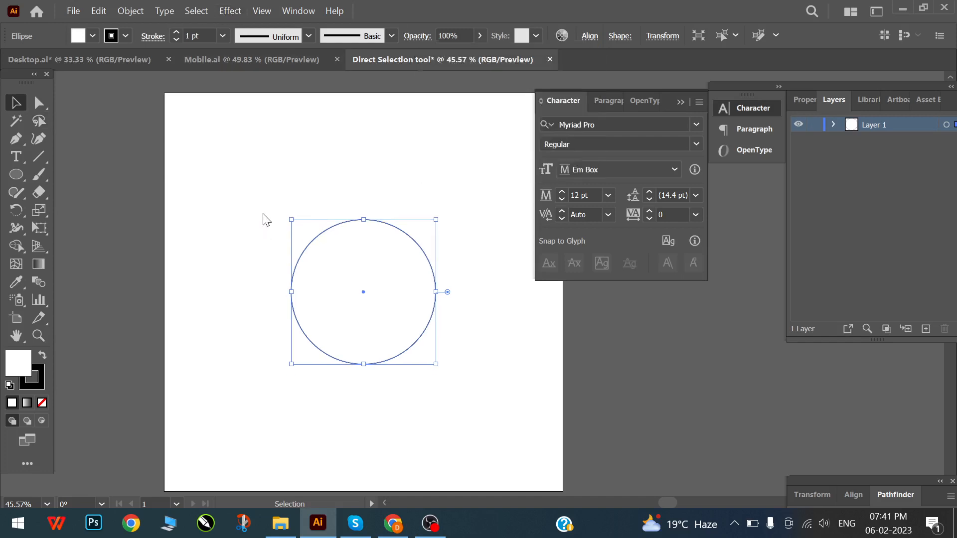
# - Try stretching the circle sideways into a wide ellipse with the Selection tool, and undo the changes
pyautogui.moveTo(223, 208); pyautogui.dragTo(483, 350)
pyautogui.moveTo(363, 364)
pyautogui.mouseDown()
pyautogui.moveTo(362, 254)
pyautogui.moveTo(349, 249)
pyautogui.moveTo(346, 367)
pyautogui.mouseUp()
pyautogui.moveTo(437, 292); pyautogui.dragTo(495, 319)
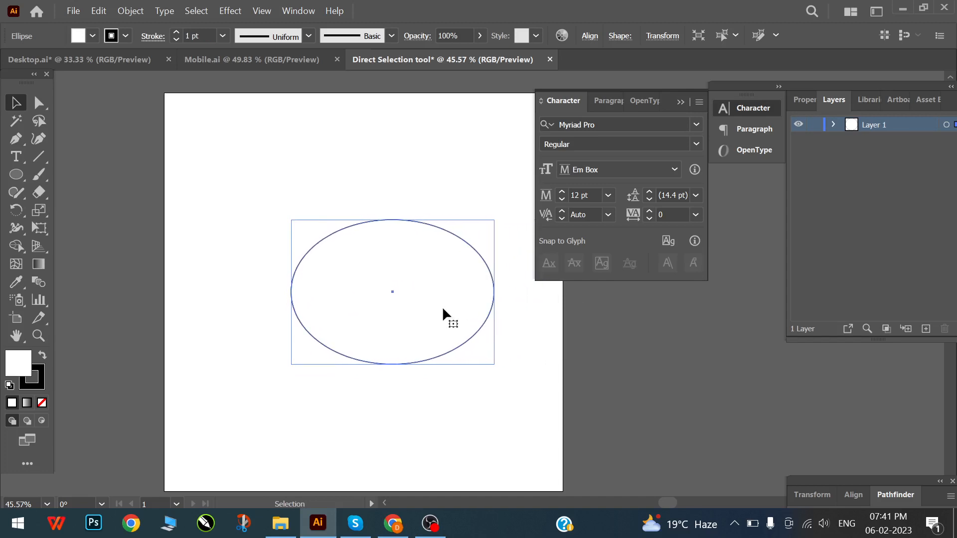
pyautogui.moveTo(292, 292); pyautogui.dragTo(292, 294)
pyautogui.moveTo(262, 295); pyautogui.dragTo(294, 298)
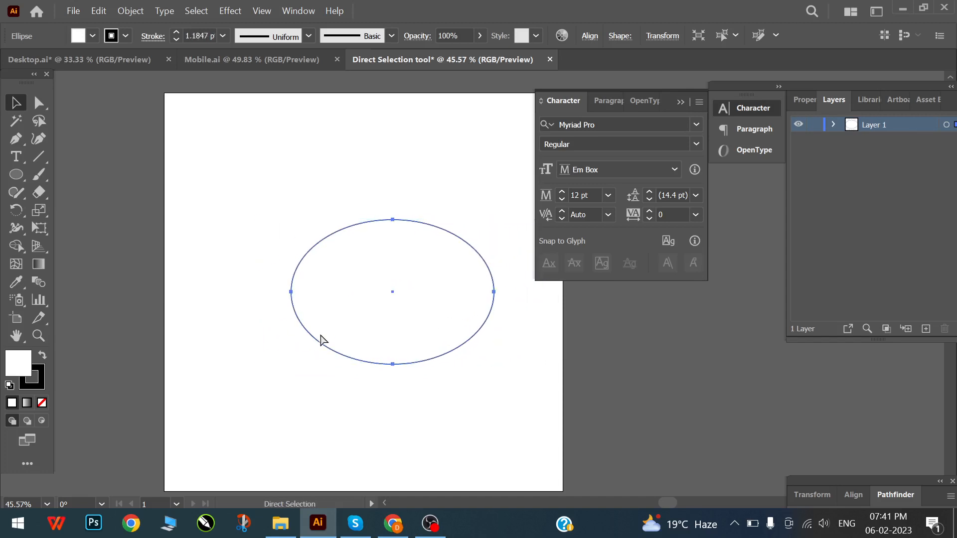
pyautogui.moveTo(489, 302); pyautogui.dragTo(616, 319)
pyautogui.hotkey('ctrl', 'z')
pyautogui.hotkey('ctrl', 'z')
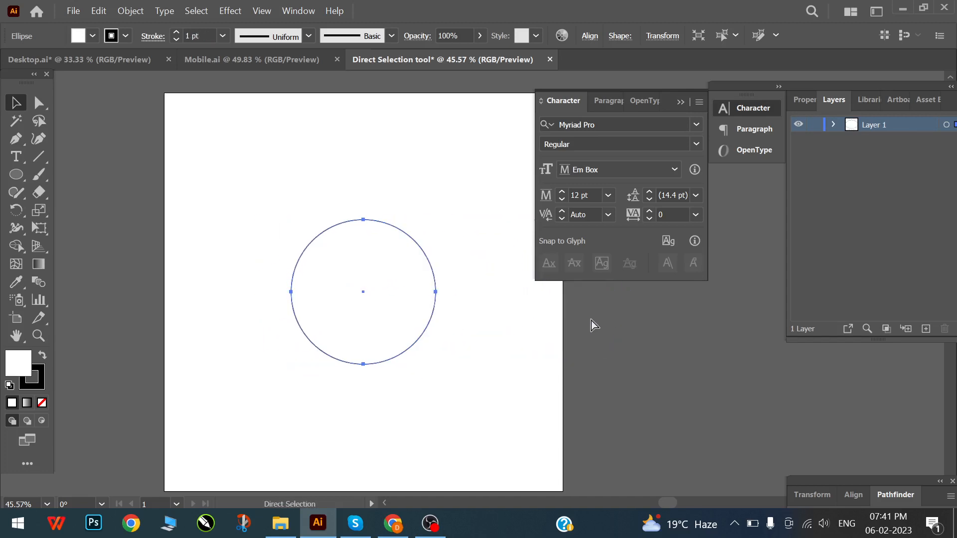
# - Compare the circle's bounding box under the Selection tool with its anchor points under the Direct Selection tool
pyautogui.click(487, 371)
pyautogui.click(365, 300)
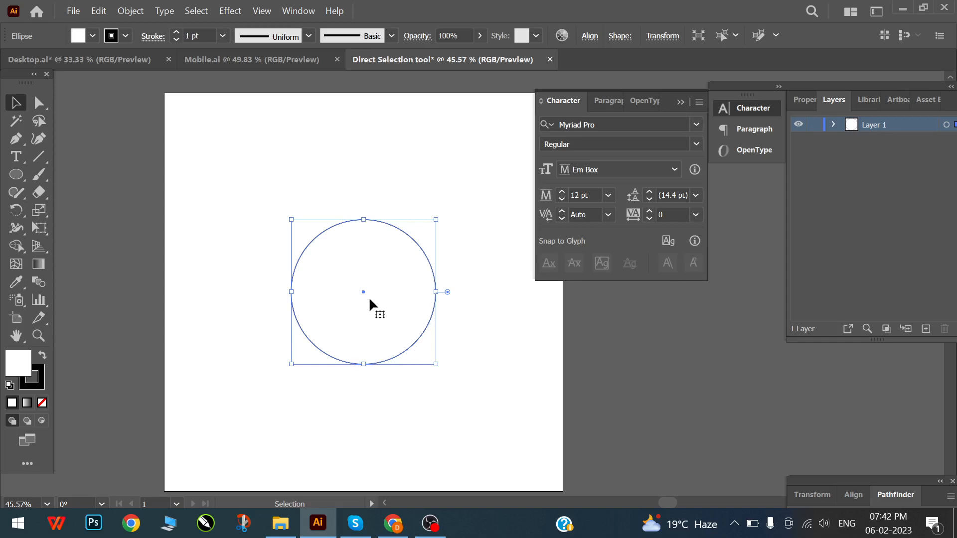
pyautogui.moveTo(38, 106); pyautogui.dragTo(114, 103)
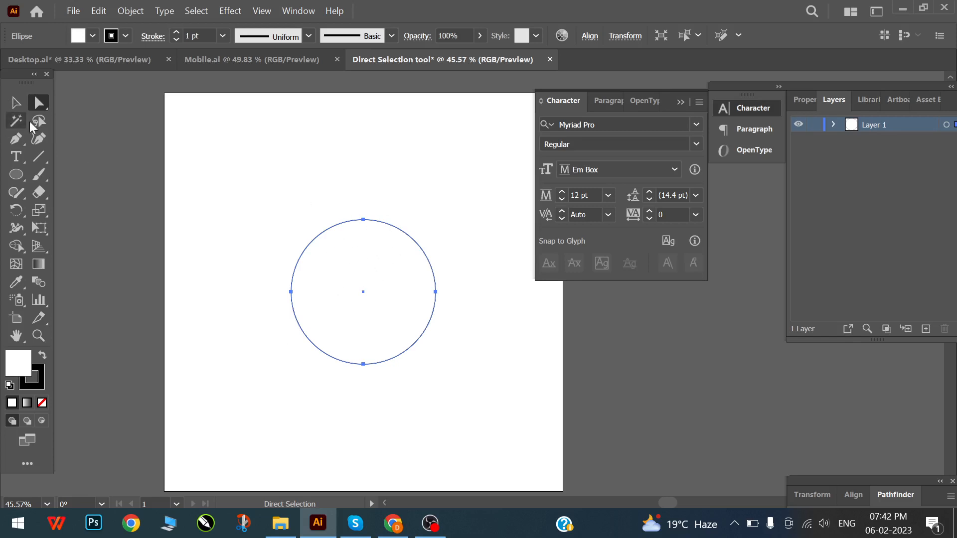
pyautogui.click(16, 104)
pyautogui.click(259, 206)
pyautogui.moveTo(250, 201); pyautogui.dragTo(481, 349)
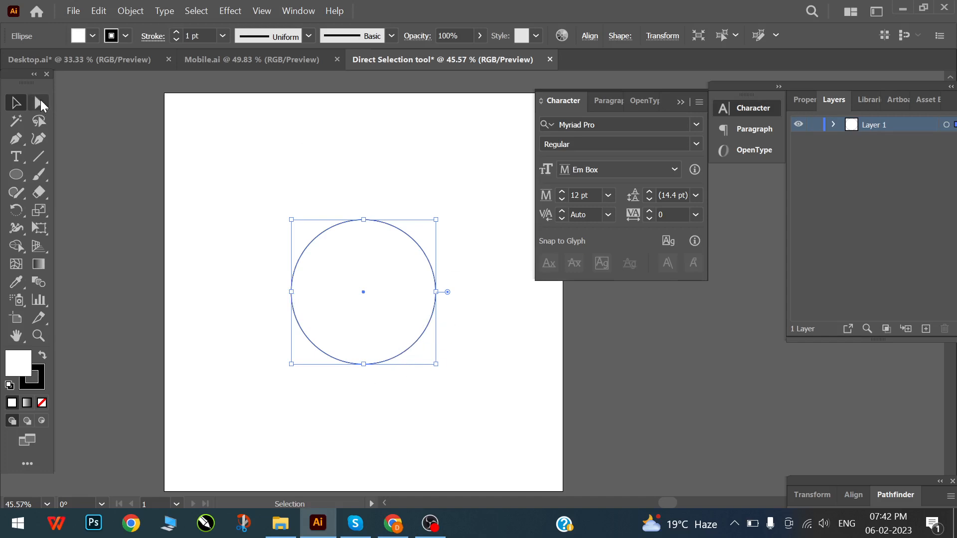
# - Try stretching the circle upward from its top bounding-box handle, and undo the stretch
pyautogui.moveTo(304, 235); pyautogui.dragTo(538, 385)
pyautogui.moveTo(366, 220); pyautogui.dragTo(372, 191)
pyautogui.hotkey('ctrl', 'z')
# - Select the circle's left and right anchor points with the Direct Selection tool and nudge them down into a rounded, bottom-heavy shape
pyautogui.click(39, 102)
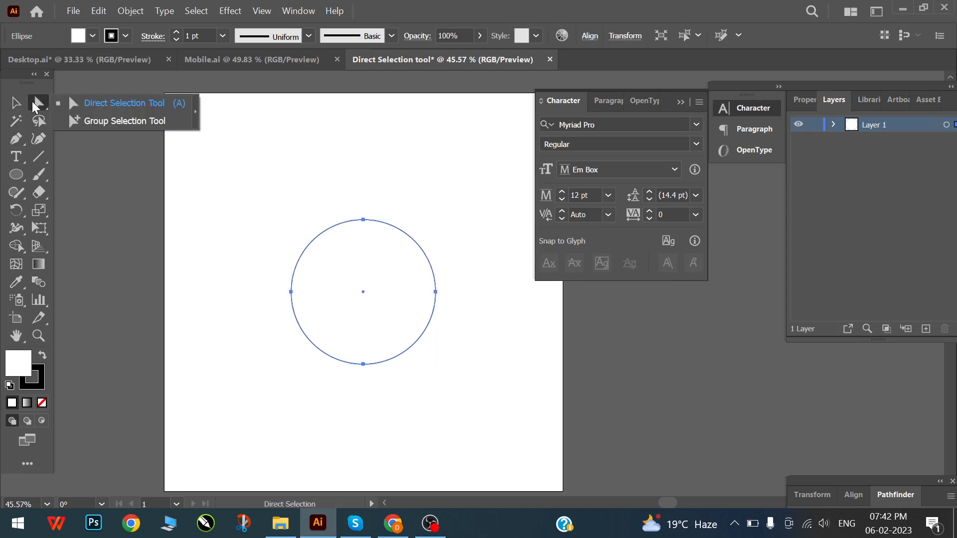
pyautogui.click(125, 103)
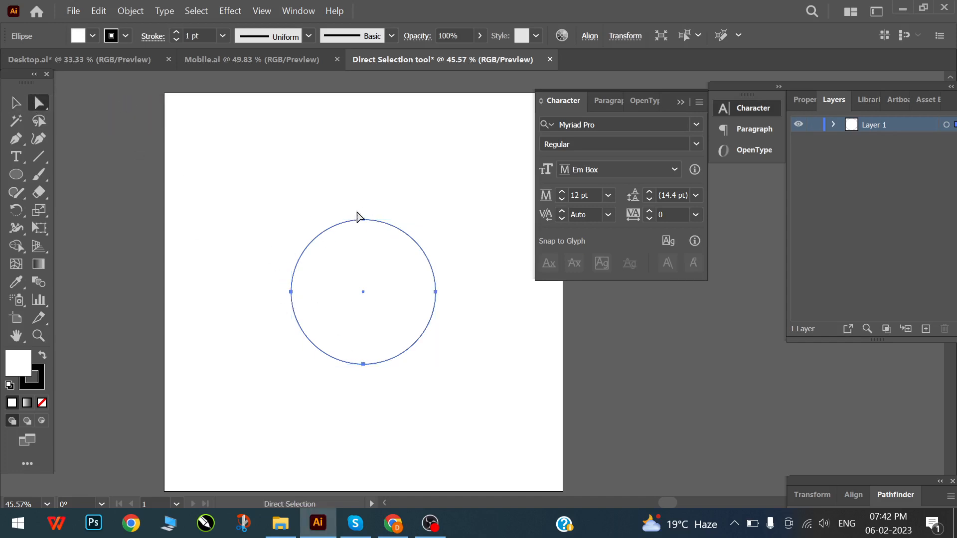
pyautogui.click(328, 211)
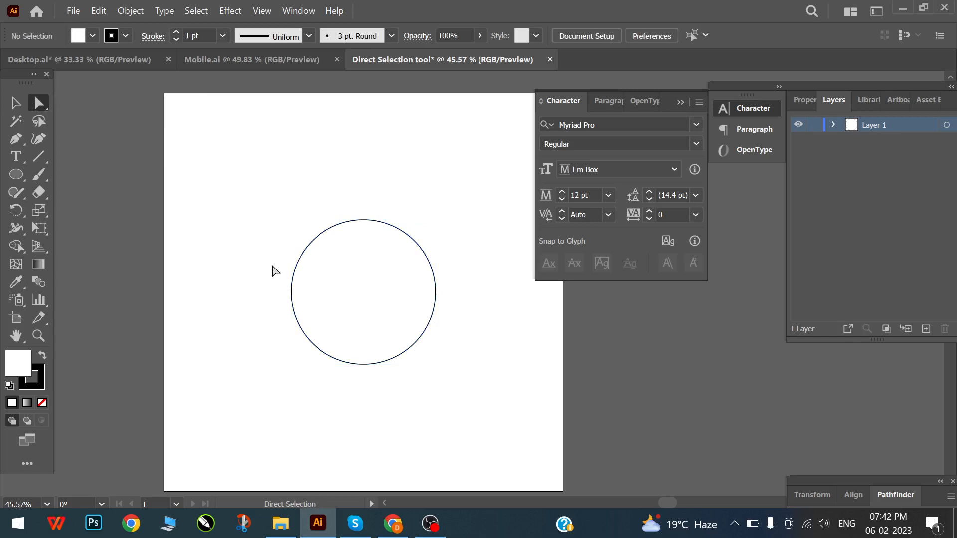
pyautogui.click(338, 278)
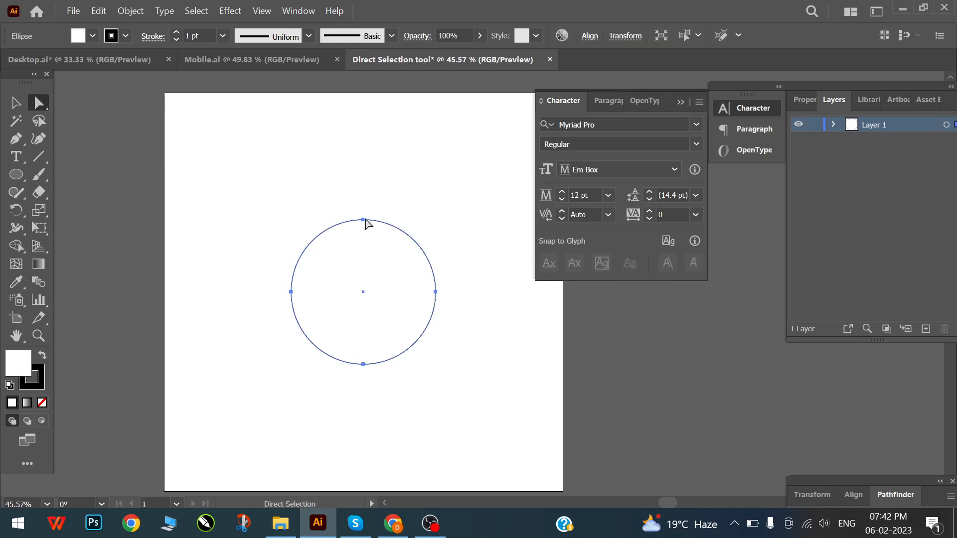
pyautogui.moveTo(260, 281); pyautogui.dragTo(538, 312)
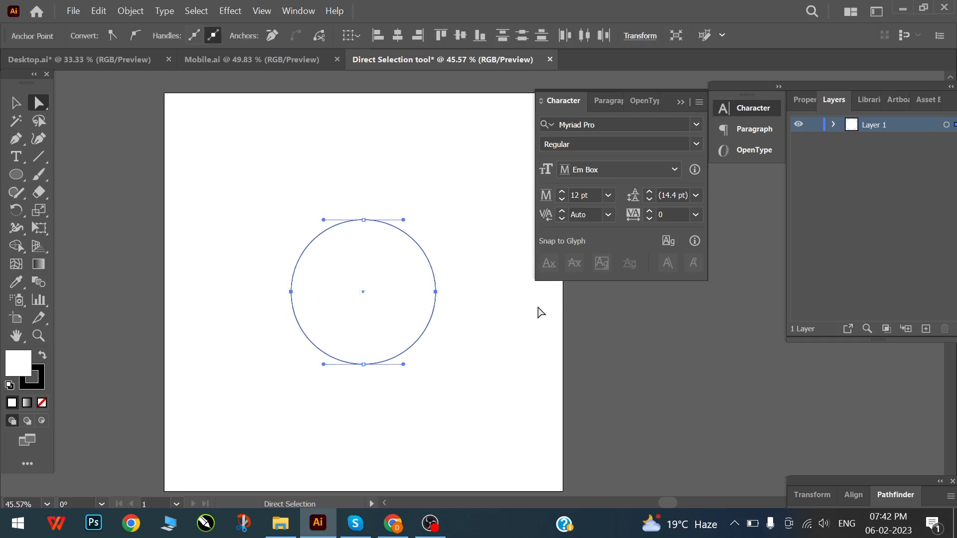
pyautogui.press('Down')
pyautogui.press('Down')
pyautogui.press('Down')
pyautogui.press('Down')
pyautogui.press('Down')
pyautogui.press('Down')
pyautogui.press('Down')
pyautogui.press('Down')
pyautogui.press('Down')
pyautogui.press('Down')
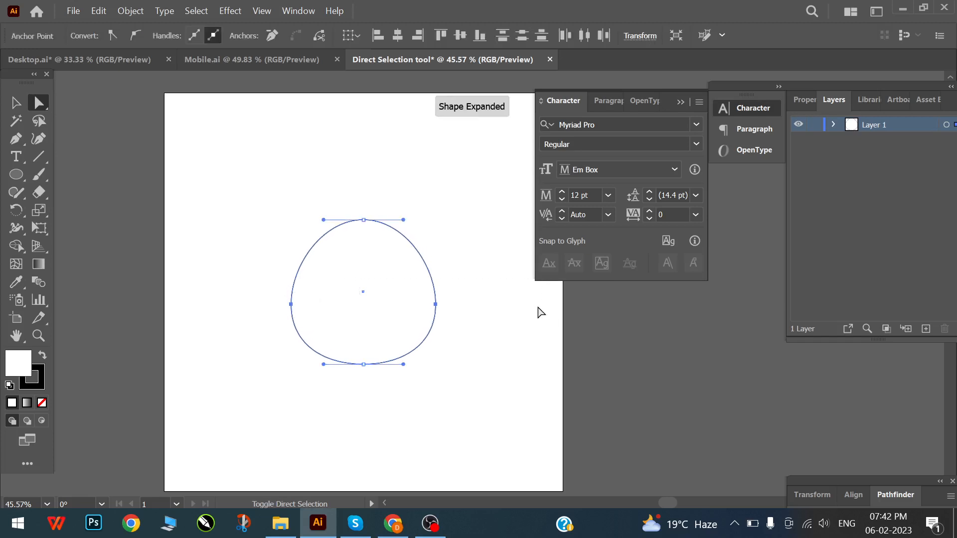
pyautogui.press('Down')
pyautogui.press('Down')
pyautogui.press('Down')
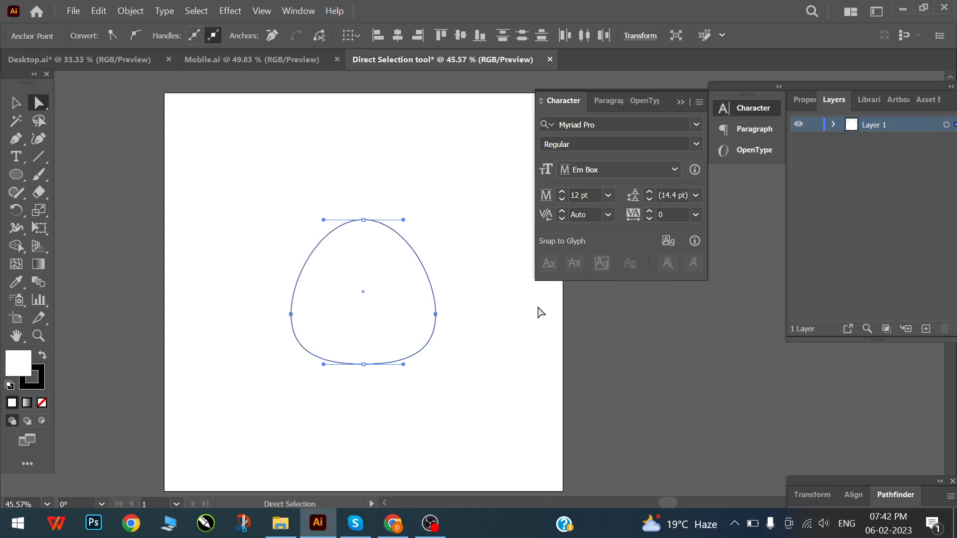
# - Select the reshaped circle with the Selection tool and delete it
pyautogui.click(15, 103)
pyautogui.click(258, 282)
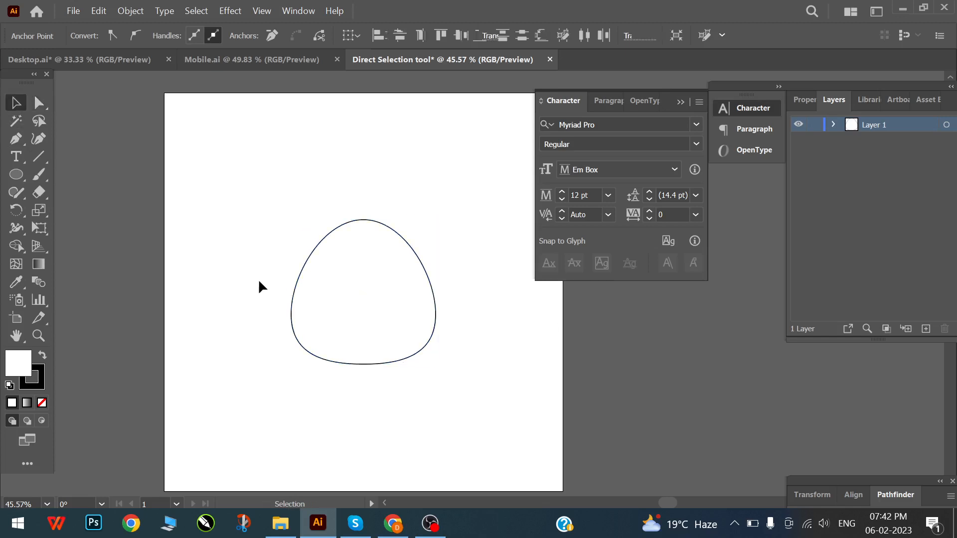
pyautogui.click(383, 279)
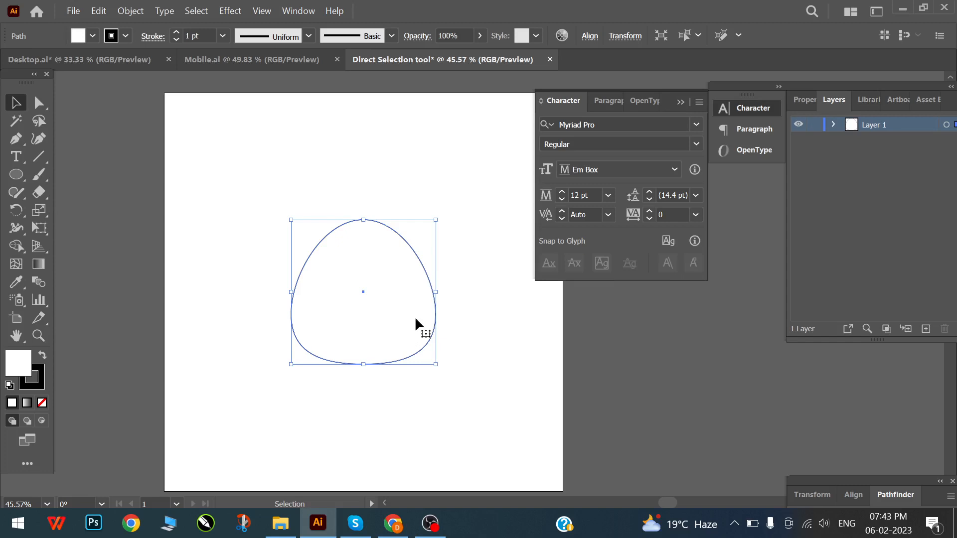
pyautogui.press('Delete')
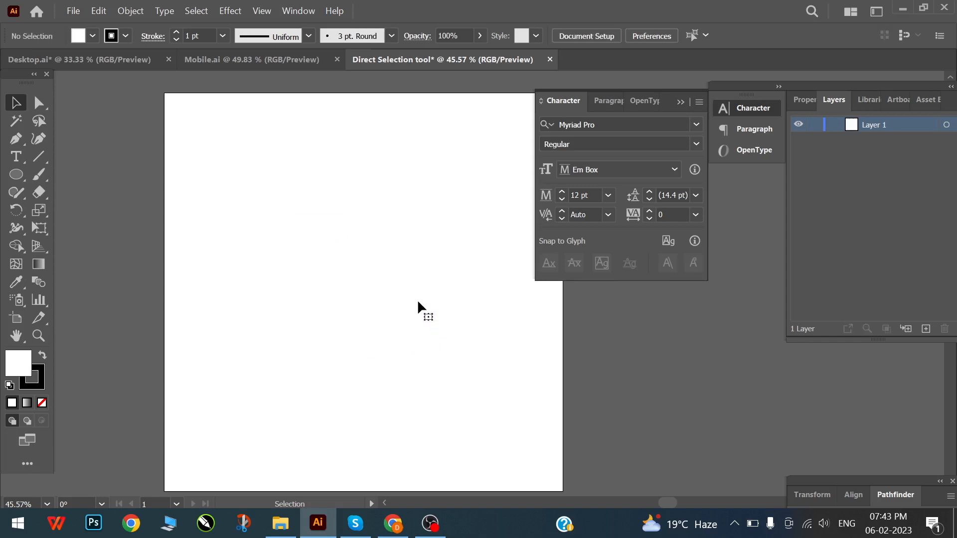
# - Draw a square with the Rectangle tool in the upper-left part of the artboard
pyautogui.click(19, 177)
pyautogui.click(102, 193)
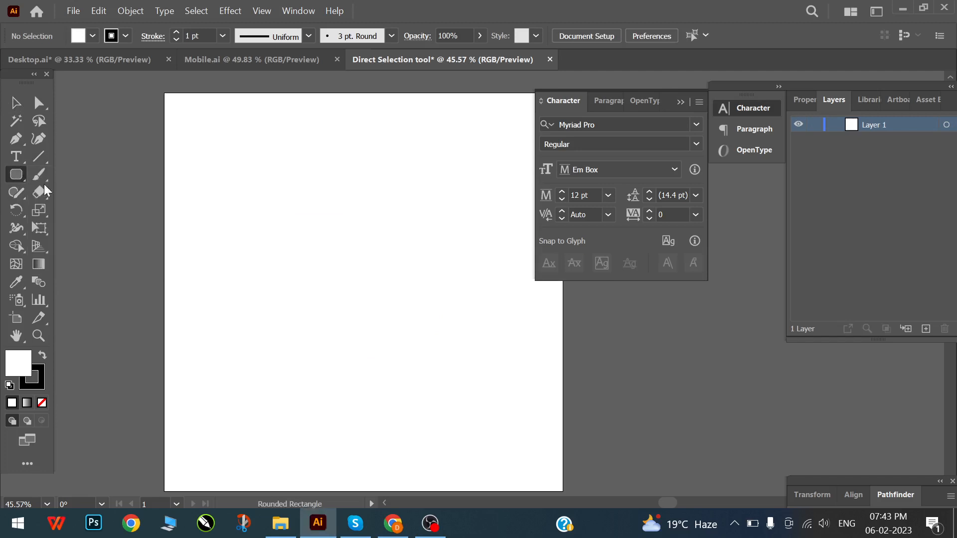
pyautogui.click(16, 176)
pyautogui.click(99, 174)
pyautogui.moveTo(284, 203)
pyautogui.mouseDown()
pyautogui.moveTo(470, 374)
pyautogui.moveTo(465, 381)
pyautogui.moveTo(357, 312)
pyautogui.moveTo(305, 249)
pyautogui.moveTo(312, 269)
pyautogui.mouseUp()
pyautogui.press('v')
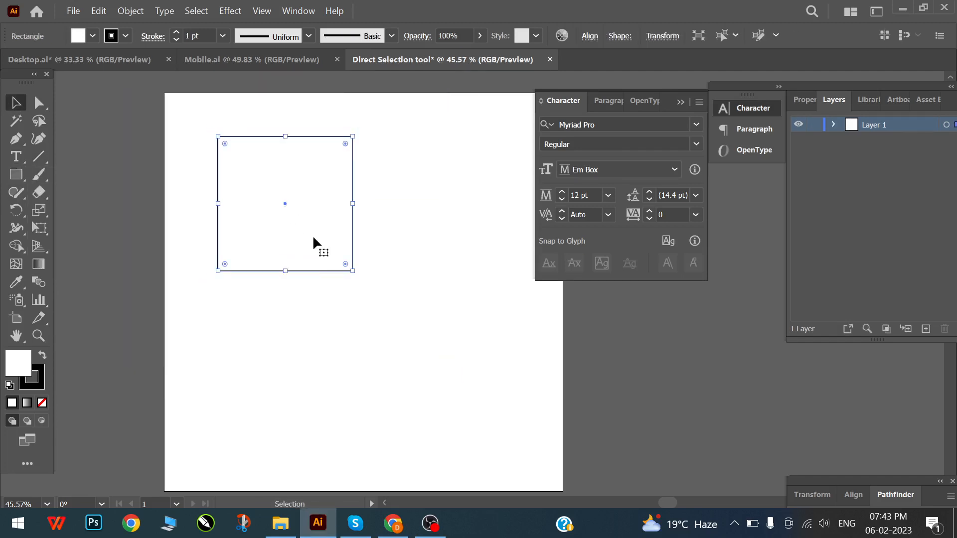
# - Center the square horizontally and vertically on the artboard and deselect it
pyautogui.moveTo(313, 235); pyautogui.dragTo(406, 283)
pyautogui.click(589, 36)
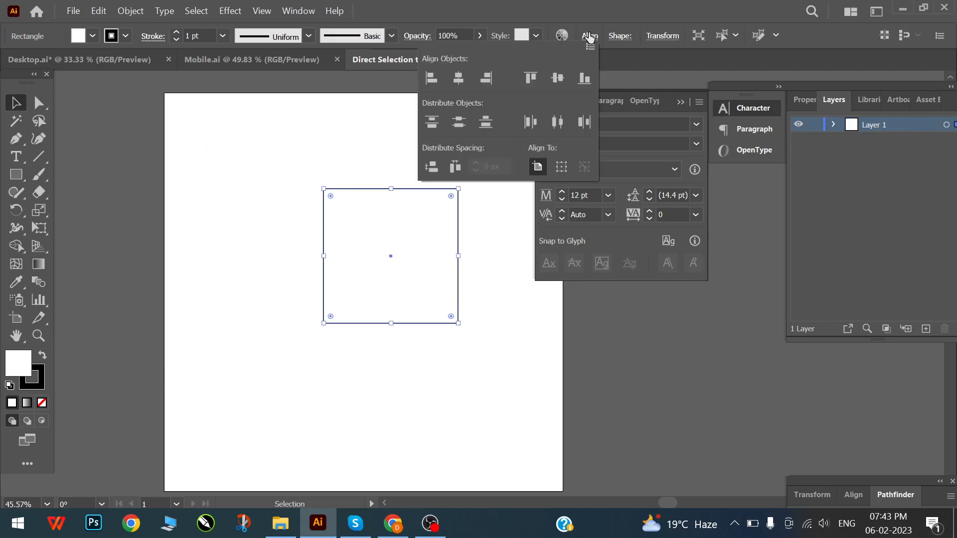
pyautogui.click(458, 77)
pyautogui.click(557, 78)
pyautogui.click(472, 379)
pyautogui.click(473, 378)
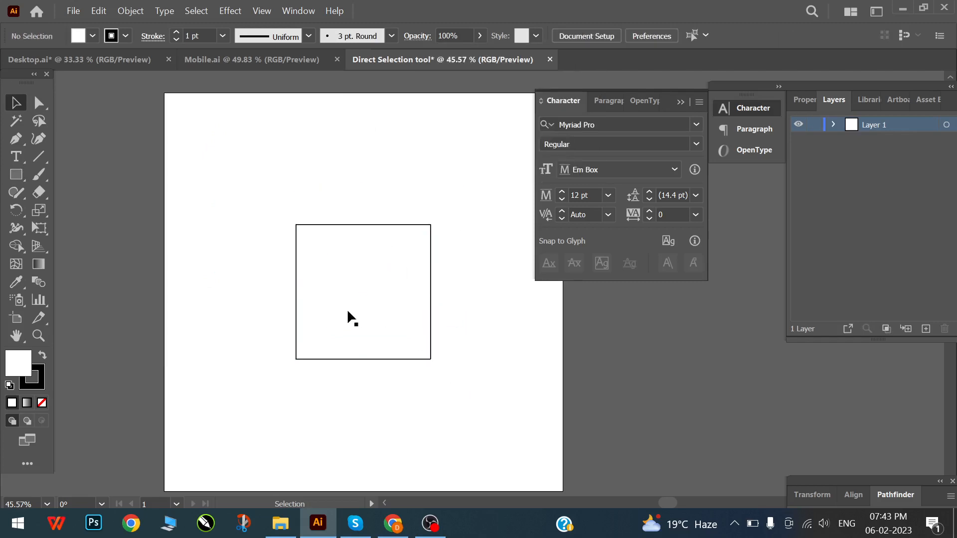
# - Compare the square's handles and corner widgets under the Selection tool with its anchor points under the Direct Selection tool
pyautogui.click(347, 309)
pyautogui.moveTo(39, 102); pyautogui.dragTo(132, 111)
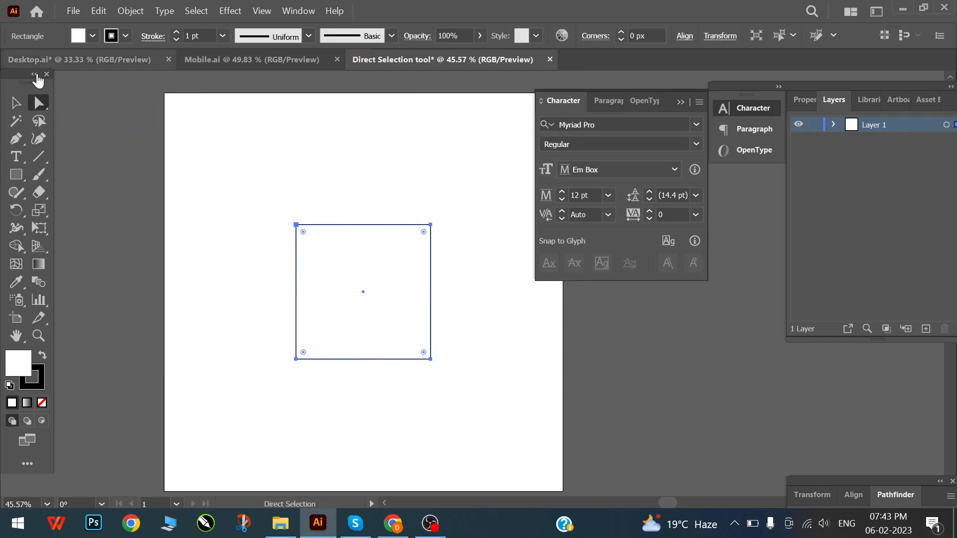
pyautogui.click(16, 103)
pyautogui.click(283, 308)
pyautogui.moveTo(264, 195); pyautogui.dragTo(535, 430)
pyautogui.moveTo(303, 237); pyautogui.dragTo(284, 237)
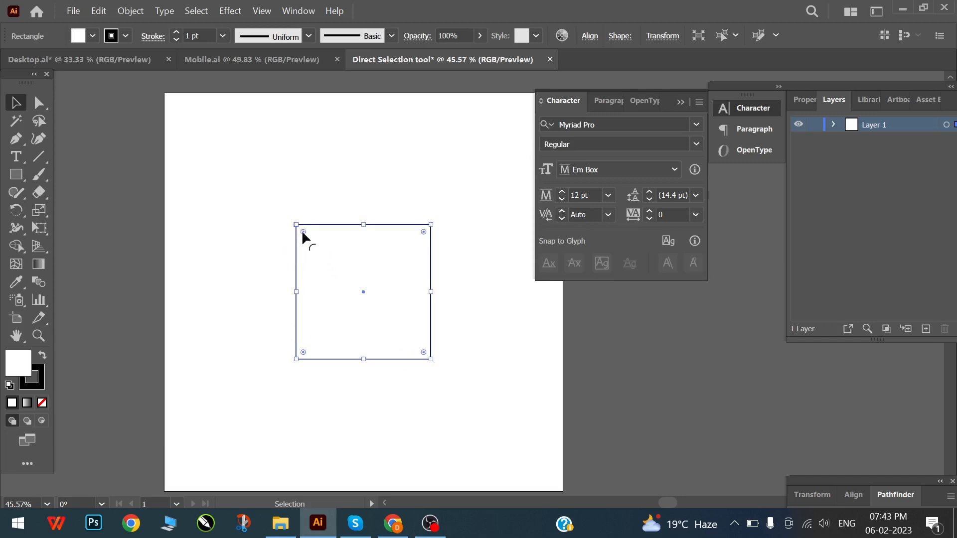
pyautogui.moveTo(302, 232); pyautogui.dragTo(260, 222)
pyautogui.moveTo(431, 291)
pyautogui.mouseDown()
pyautogui.moveTo(327, 281)
pyautogui.moveTo(446, 305)
pyautogui.moveTo(431, 294)
pyautogui.mouseUp()
# - Remove the square's upper-right anchor point using the Direct Selection tool, and select the resulting triangle with the Selection tool
pyautogui.moveTo(40, 104); pyautogui.dragTo(113, 113)
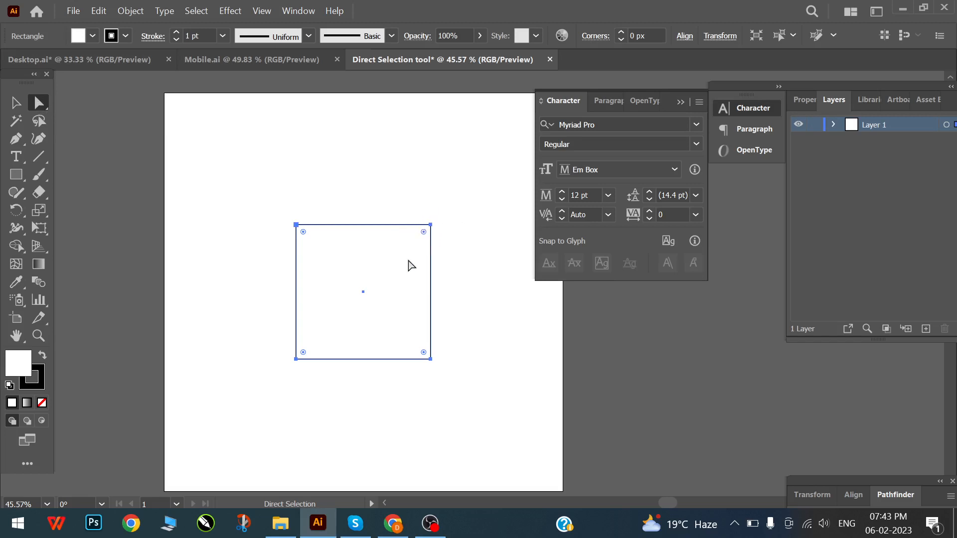
pyautogui.moveTo(415, 205); pyautogui.dragTo(432, 227)
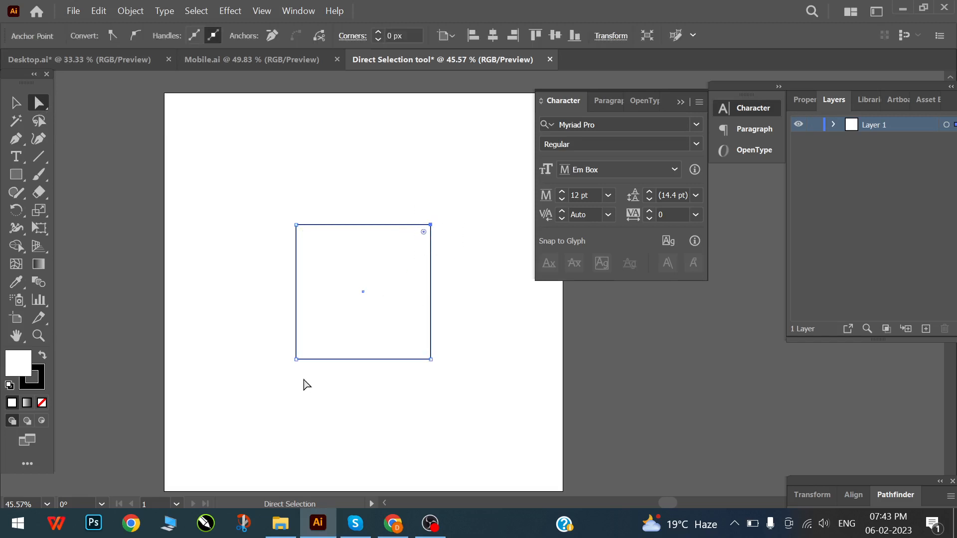
pyautogui.click(272, 37)
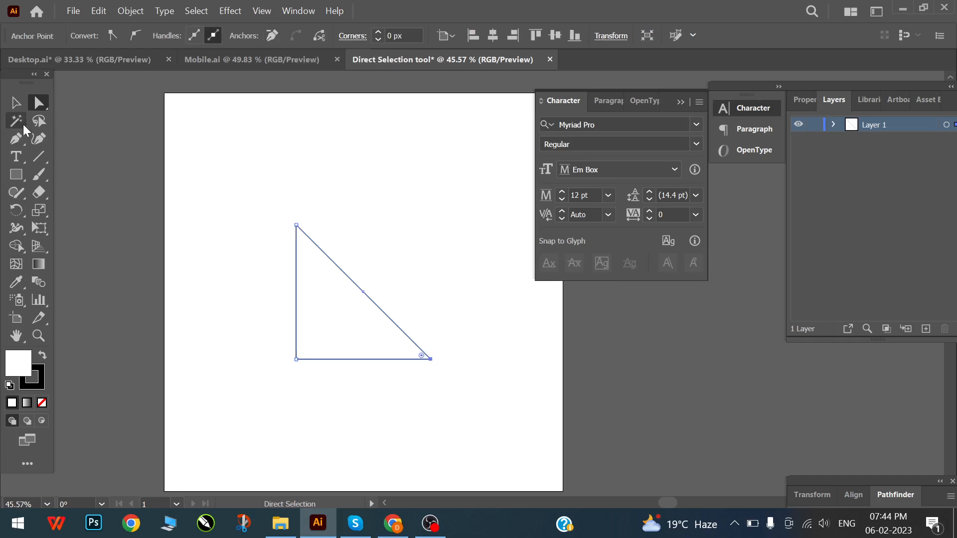
pyautogui.click(18, 105)
pyautogui.moveTo(207, 214); pyautogui.dragTo(453, 370)
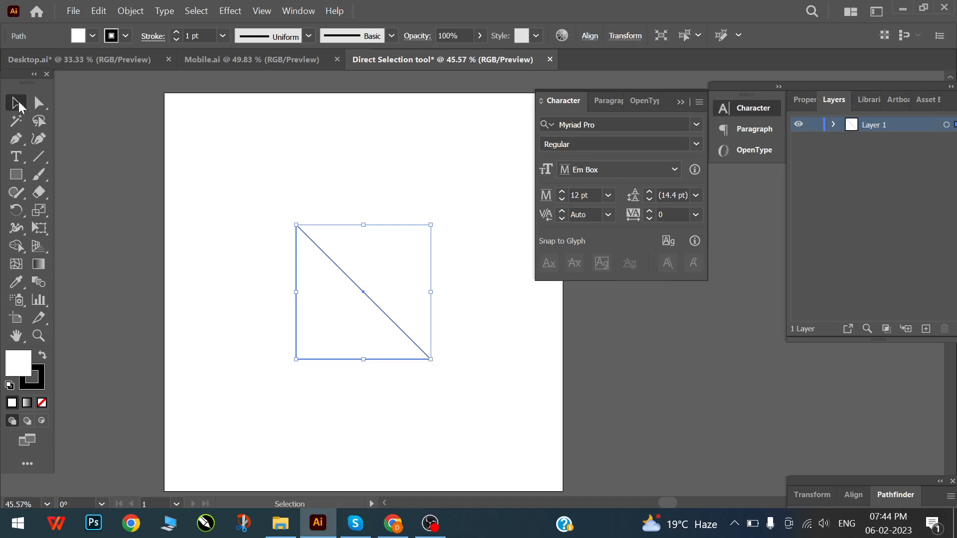
# - Switch to the Mobile.ai document and bring the iPhone 12 Valentine's Day banner into full view
pyautogui.moveTo(250, 203); pyautogui.dragTo(408, 360)
pyautogui.hotkey('ctrl', 'c')
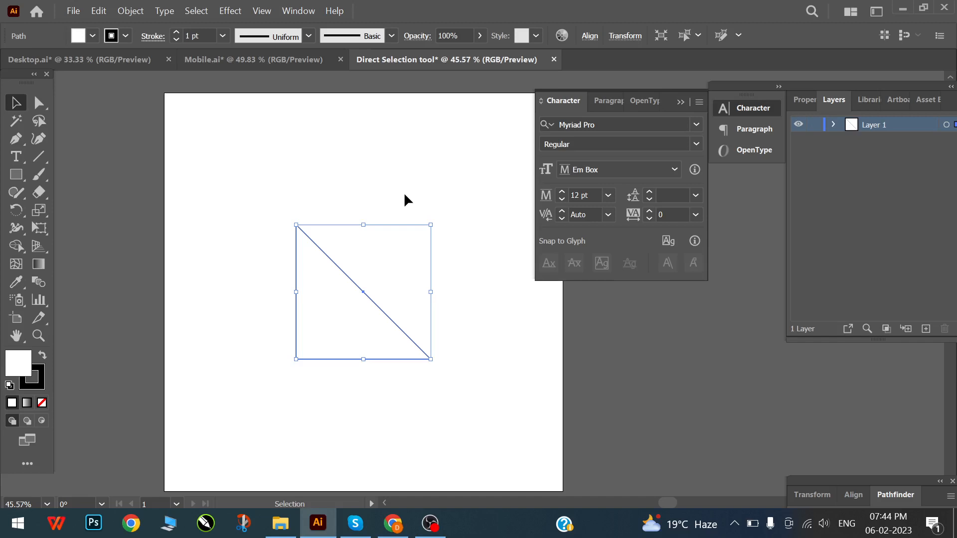
pyautogui.click(212, 61)
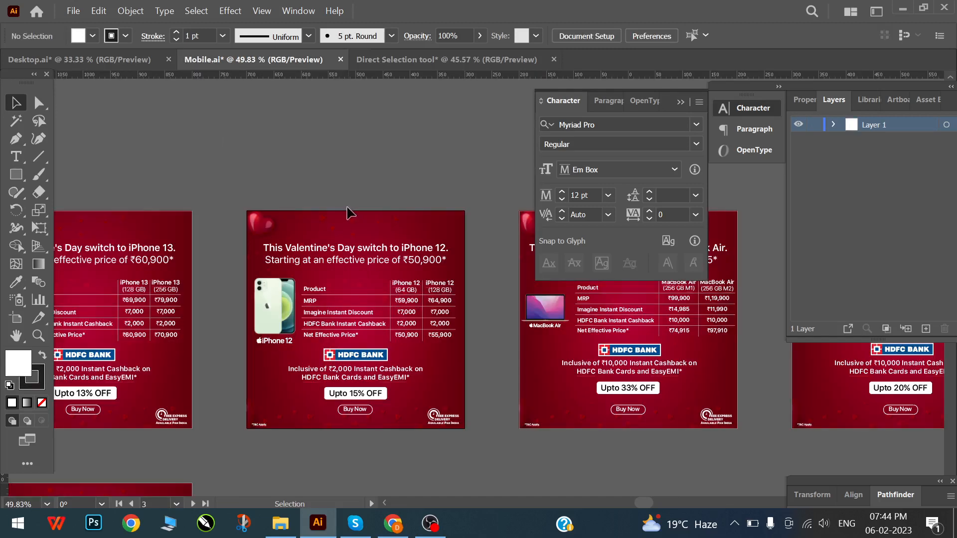
pyautogui.moveTo(249, 204); pyautogui.dragTo(477, 452)
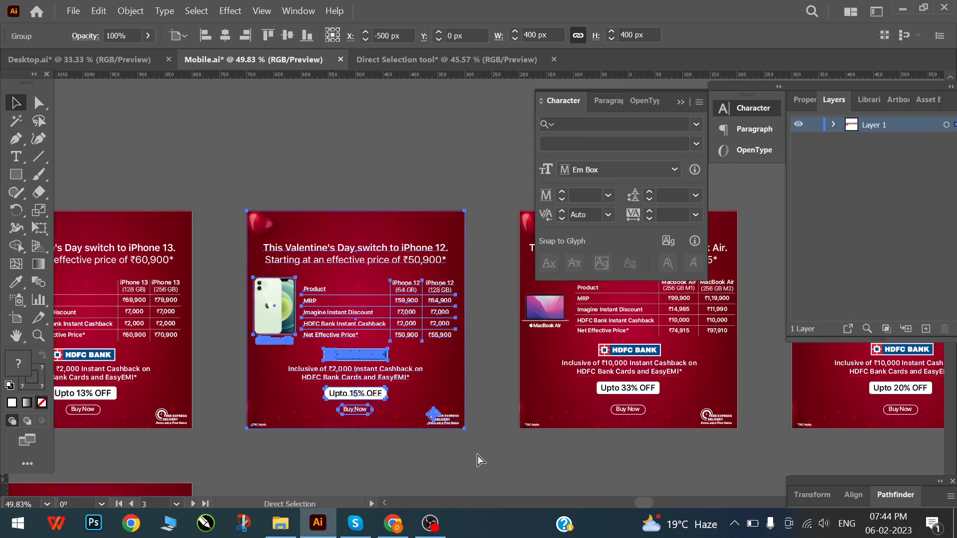
pyautogui.hotkey('ctrl', '0')
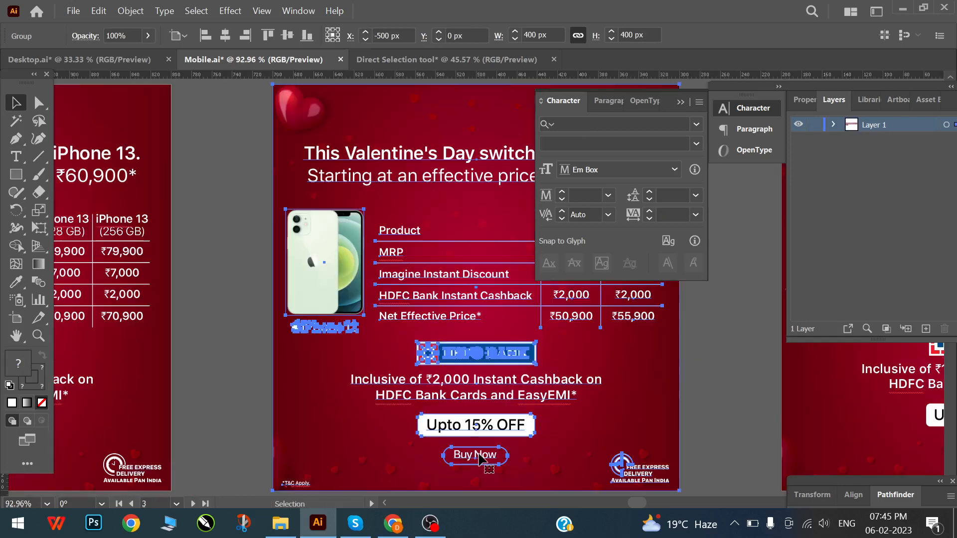
pyautogui.moveTo(507, 342); pyautogui.dragTo(359, 344)
pyautogui.click(573, 389)
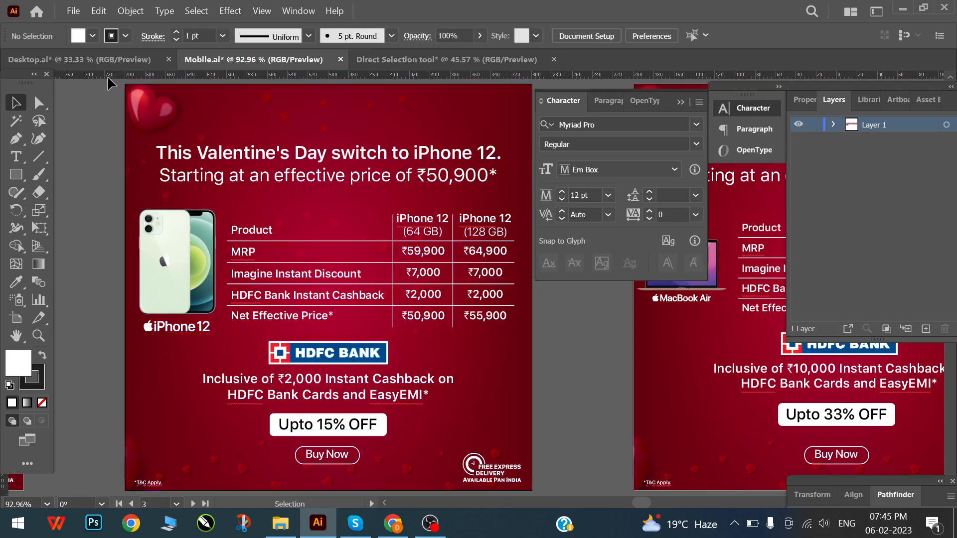
# - Select the entire iPhone 12 banner group to examine its paths and anchor points, then deselect it
pyautogui.click(506, 415)
pyautogui.press('Delete')
pyautogui.hotkey('ctrl', 'alt', 'a')
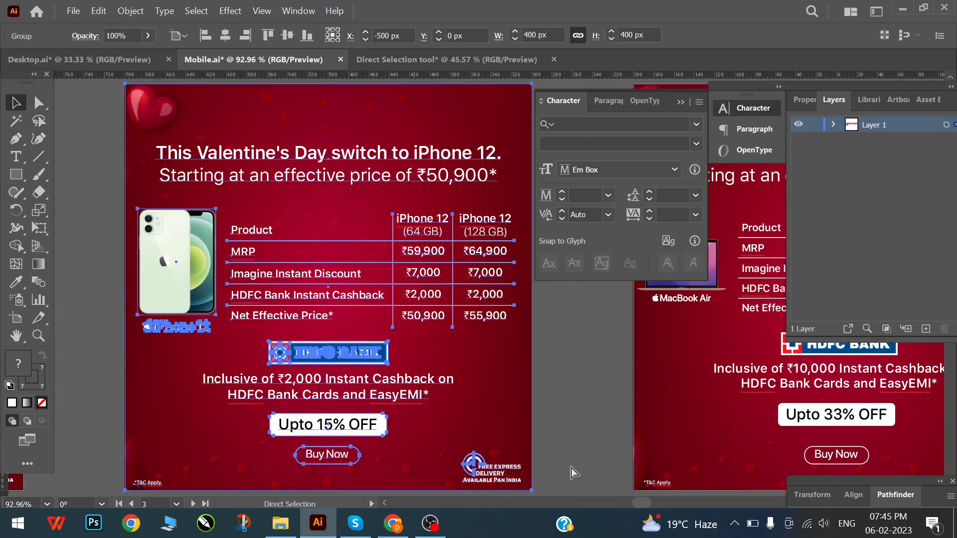
pyautogui.click(561, 430)
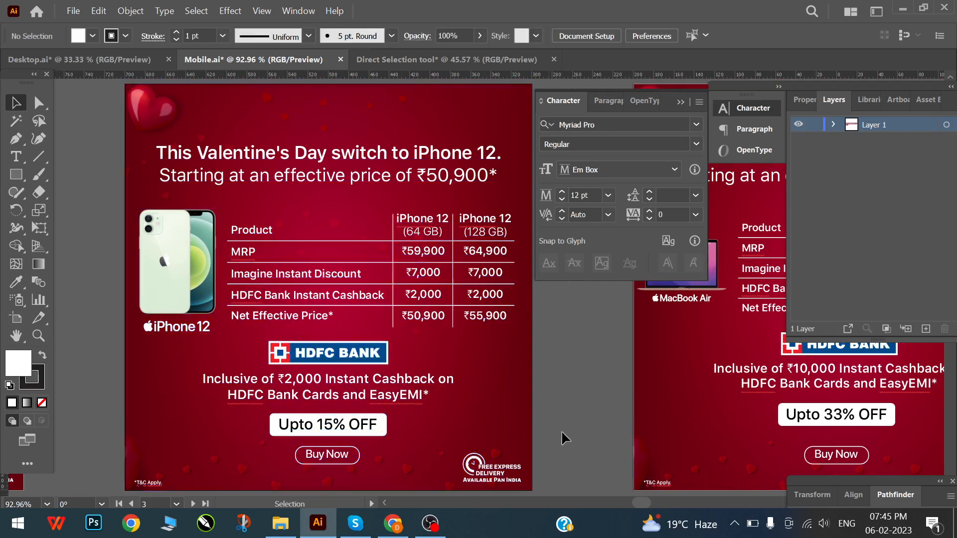
# - Select the iPhone 12 banner group with the Selection tool and try to ungroup it
pyautogui.click(163, 238)
pyautogui.rightClick(194, 245)
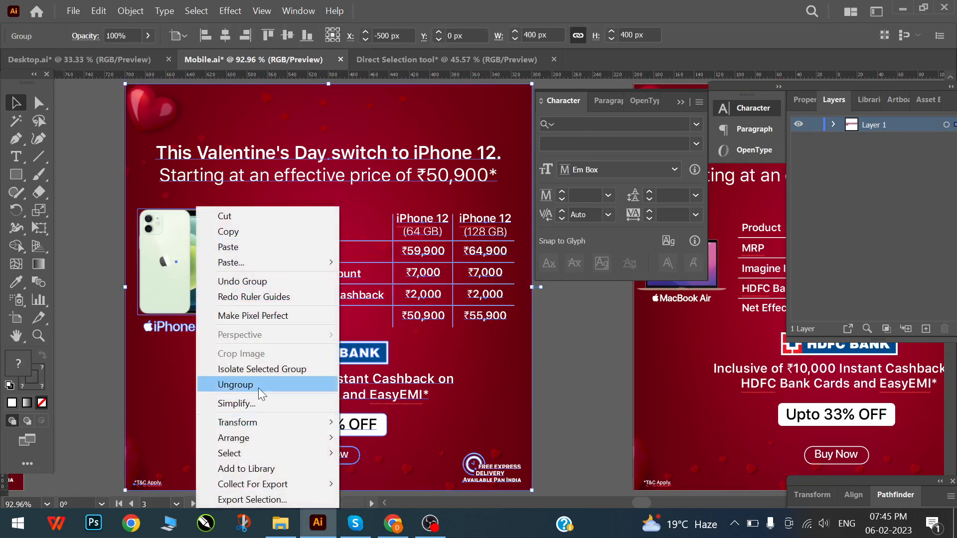
pyautogui.click(230, 389)
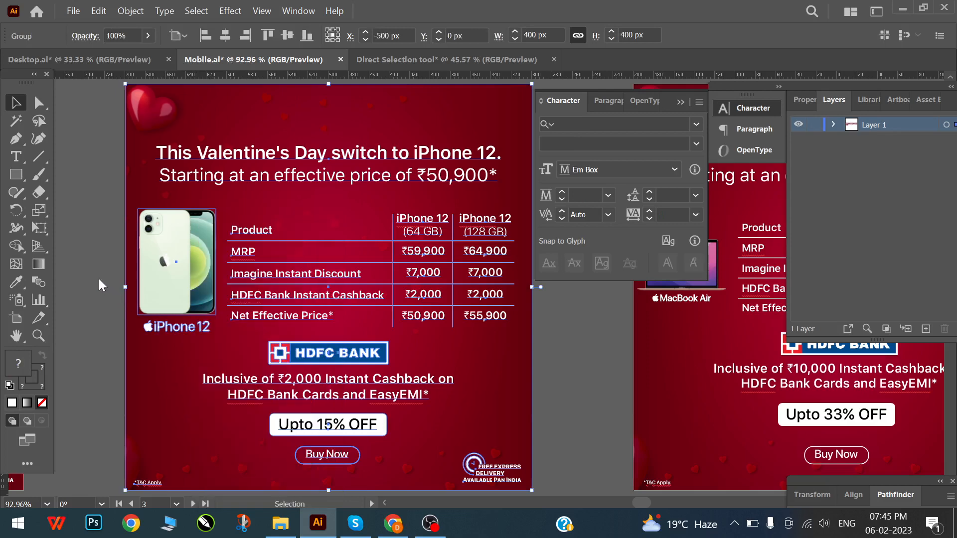
# - Move the whole banner group off its artboard, align it back horizontally and vertically, and deselect it
pyautogui.moveTo(224, 319); pyautogui.dragTo(170, 357)
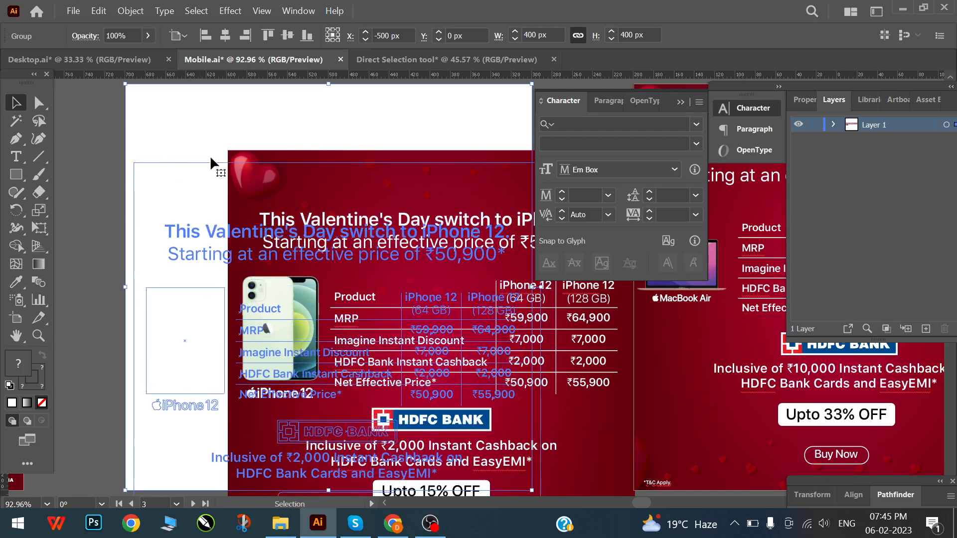
pyautogui.click(219, 32)
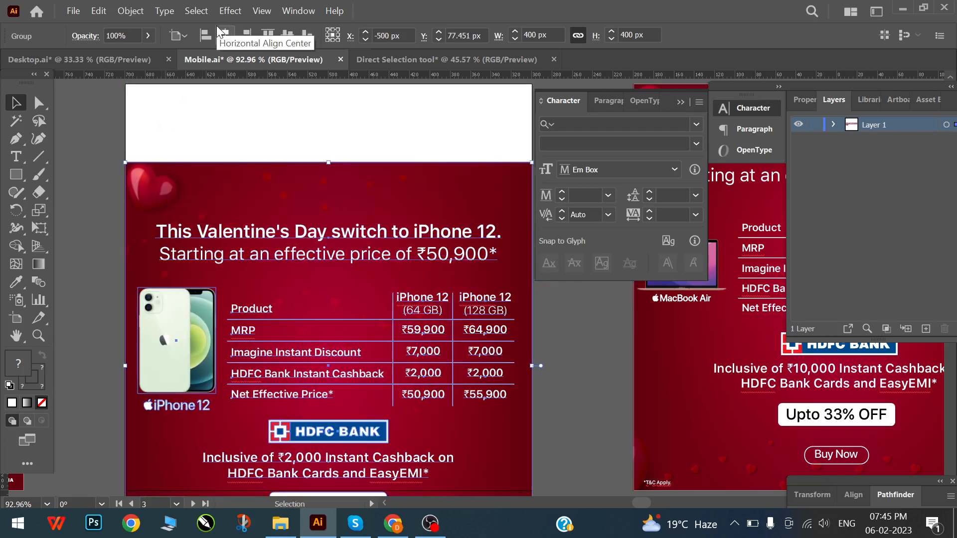
pyautogui.click(302, 38)
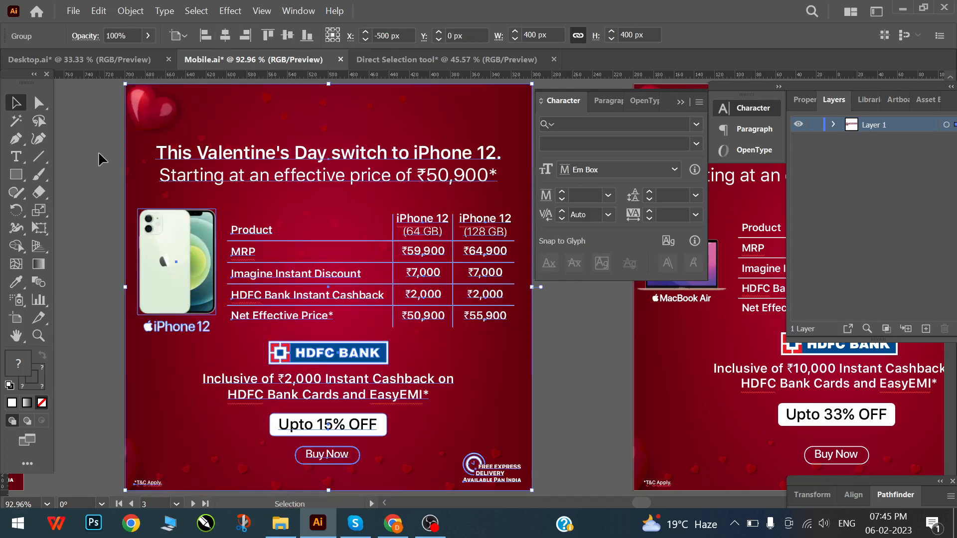
pyautogui.click(98, 152)
# - Move the gradient heart path out of the large corner heart to its right using the Direct Selection tool
pyautogui.moveTo(39, 103); pyautogui.dragTo(119, 106)
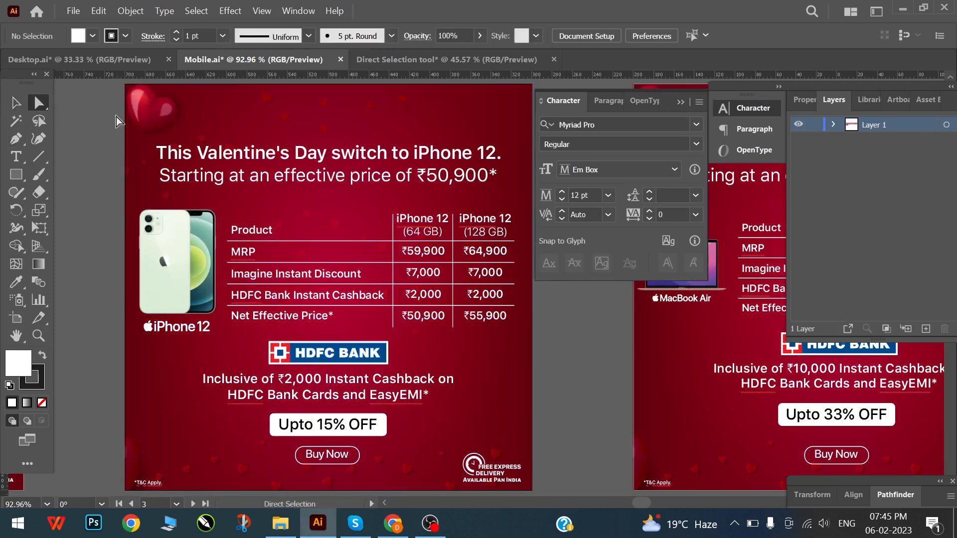
pyautogui.click(153, 107)
pyautogui.click(196, 126)
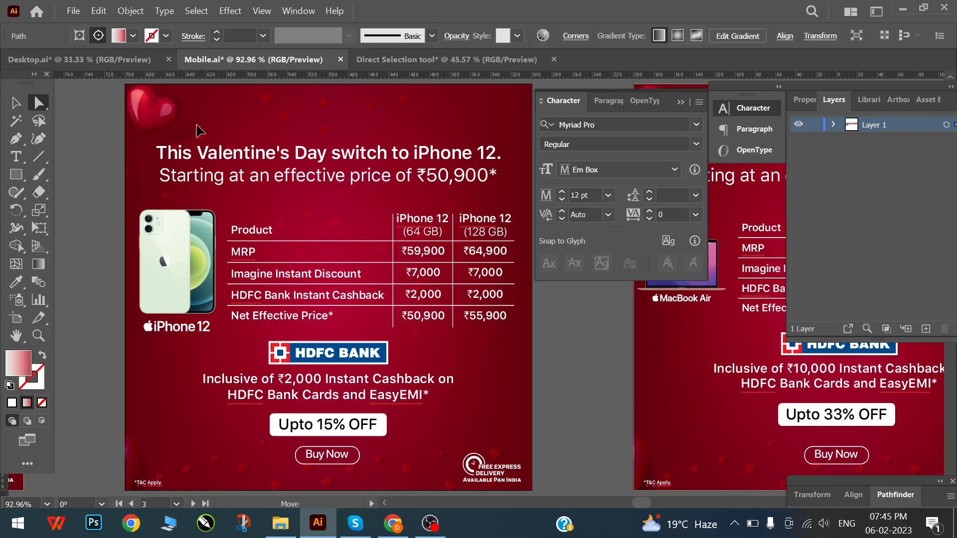
pyautogui.click(224, 125)
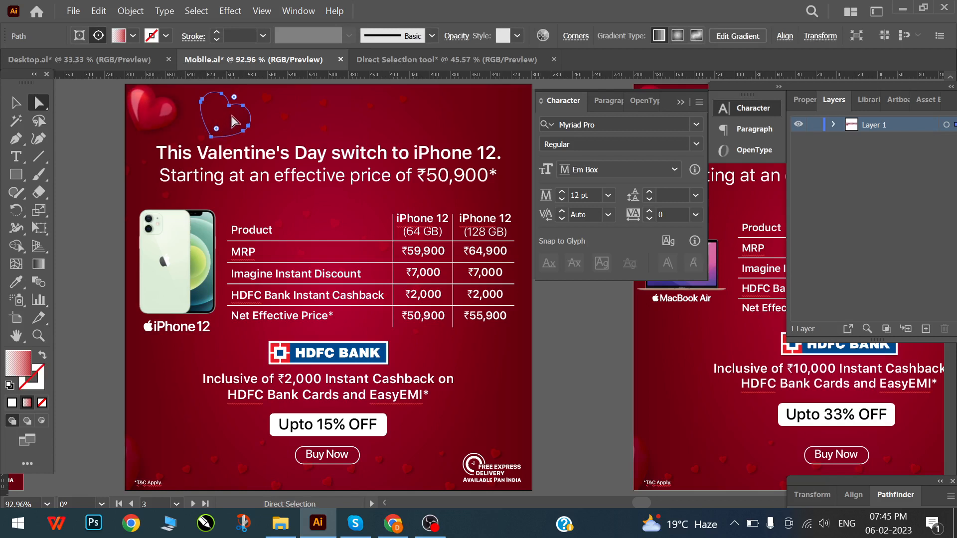
# - Move the small pale highlight from the large heart onto the displaced heart shape with the Direct Selection tool
pyautogui.moveTo(159, 110); pyautogui.dragTo(205, 122)
pyautogui.click(168, 116)
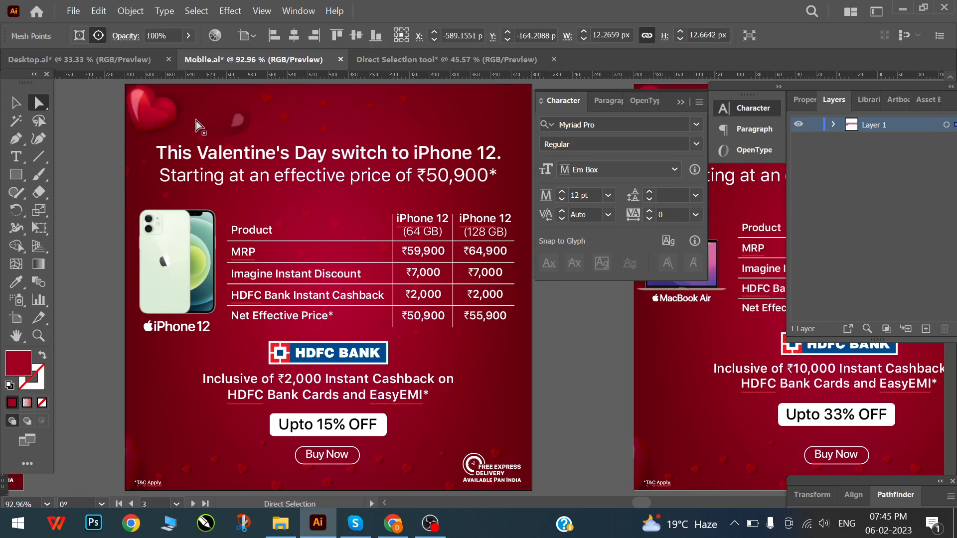
pyautogui.click(143, 114)
pyautogui.moveTo(149, 115); pyautogui.dragTo(213, 123)
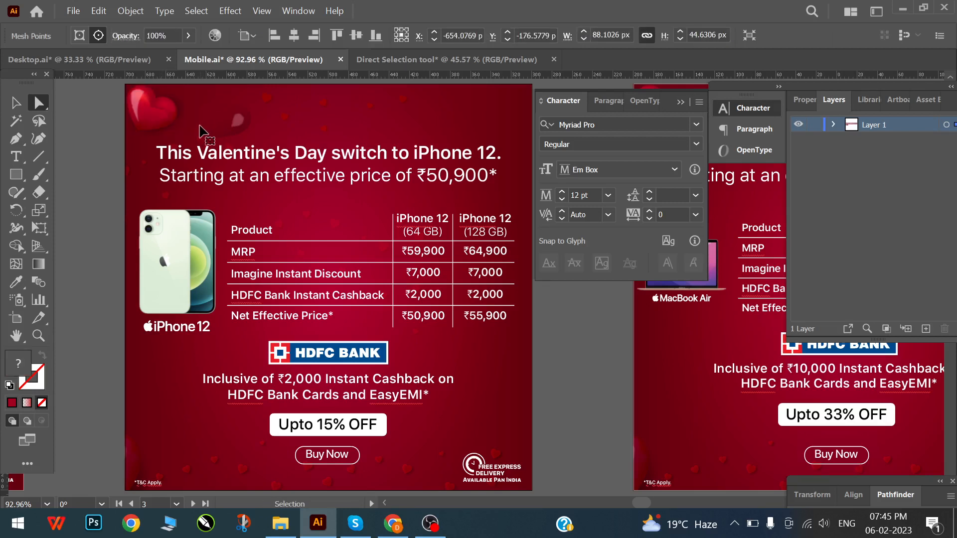
# - Examine the mesh points of the large red corner heart up close with the Direct Selection tool
pyautogui.click(155, 115)
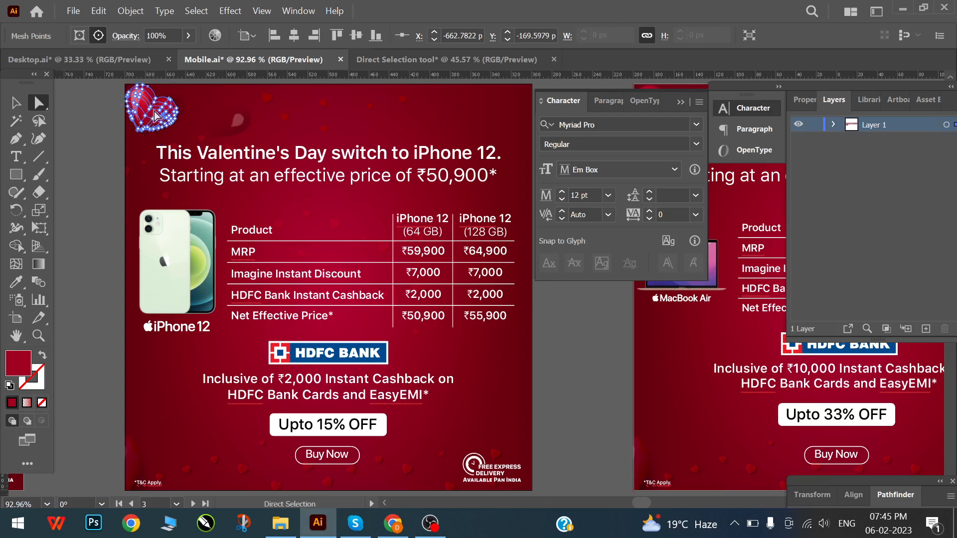
pyautogui.click(173, 113)
pyautogui.click(148, 108)
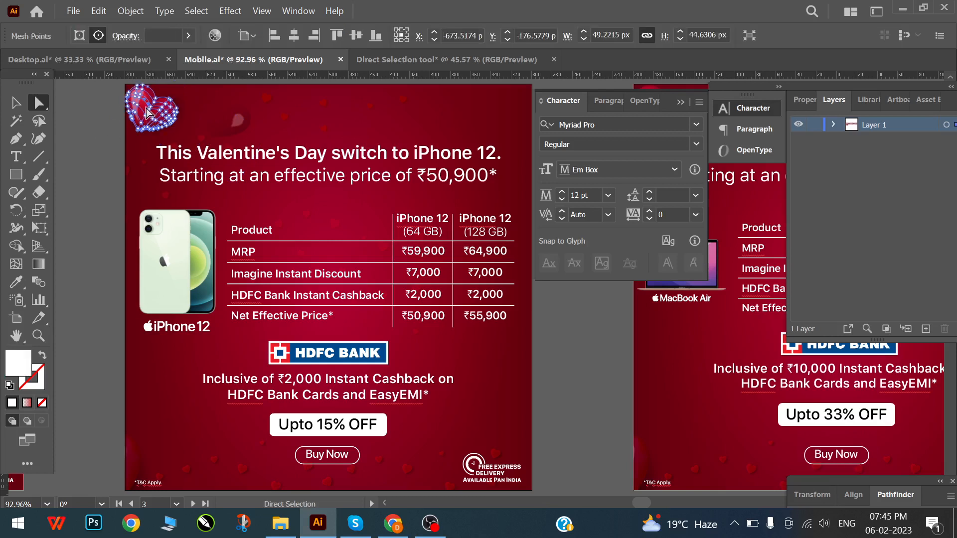
pyautogui.click(148, 110)
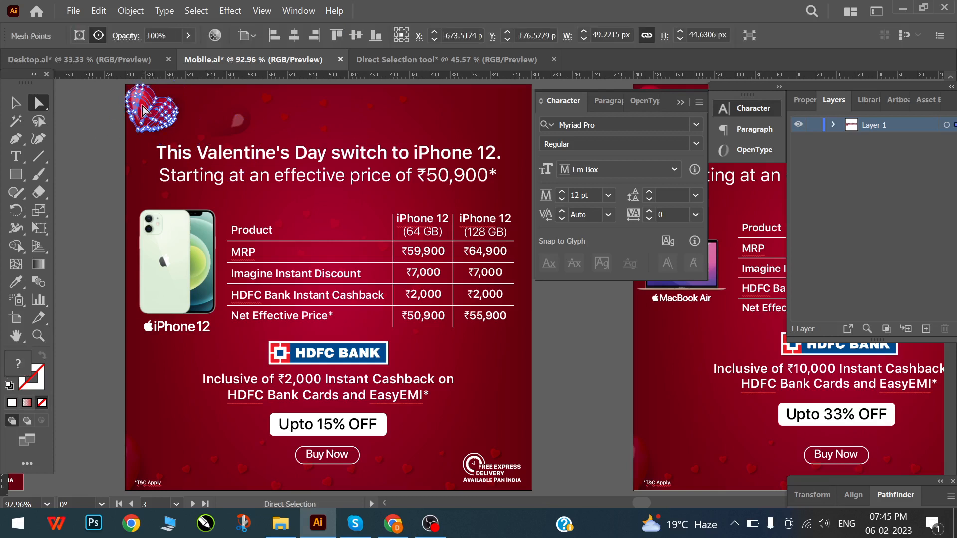
pyautogui.press('space')
pyautogui.press('space')
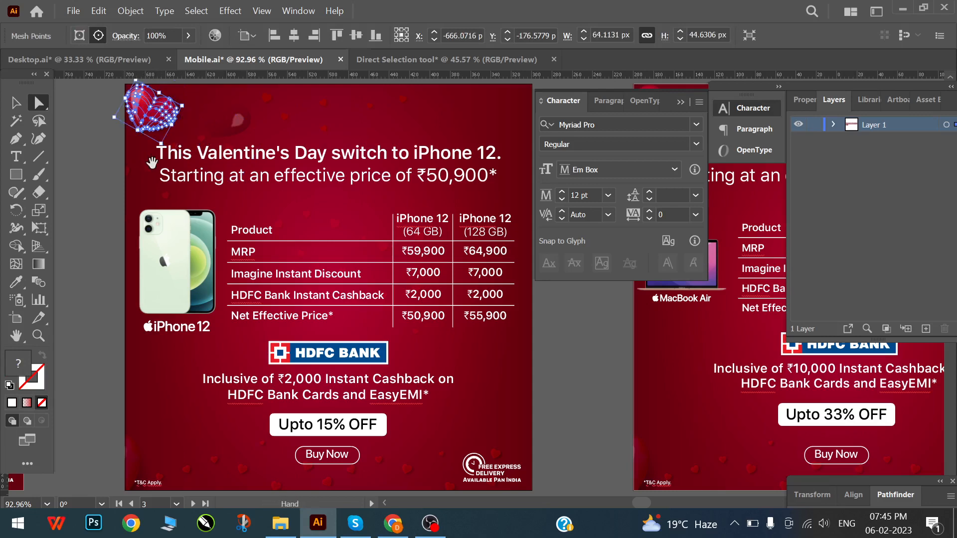
pyautogui.moveTo(163, 125); pyautogui.dragTo(286, 200)
pyautogui.press('z')
pyautogui.moveTo(263, 158); pyautogui.dragTo(379, 242)
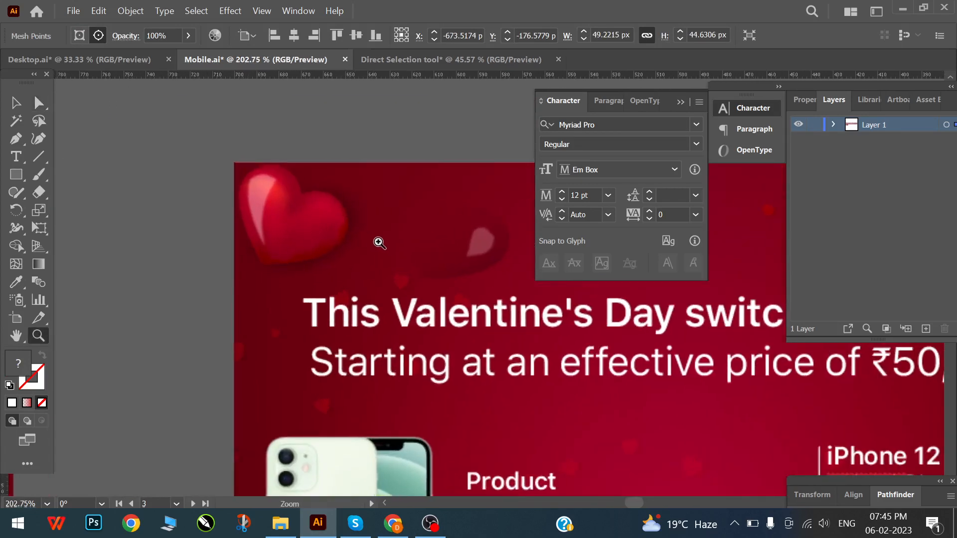
pyautogui.press('a')
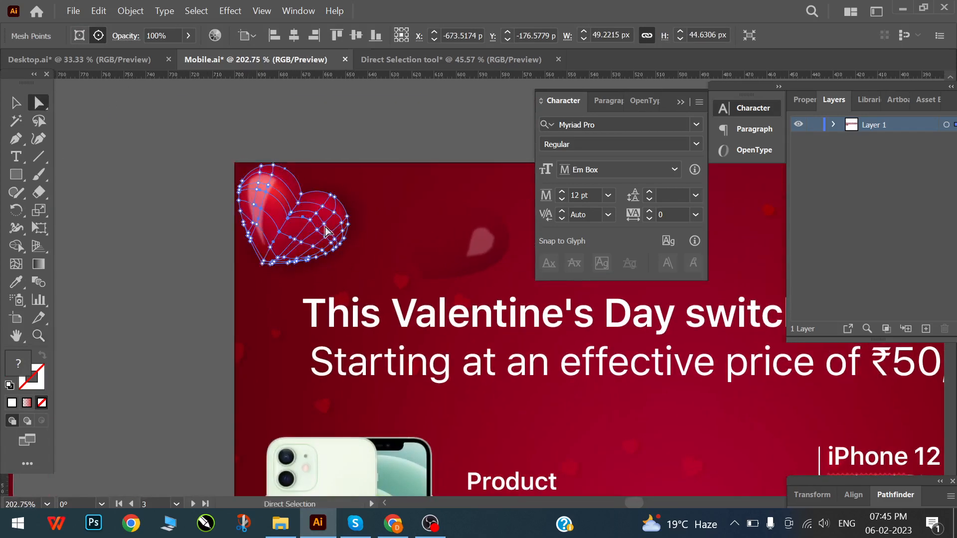
# - Try to move the large heart with a marquee selection of its points, undo the move, and select only its mesh
pyautogui.moveTo(354, 274); pyautogui.dragTo(353, 275)
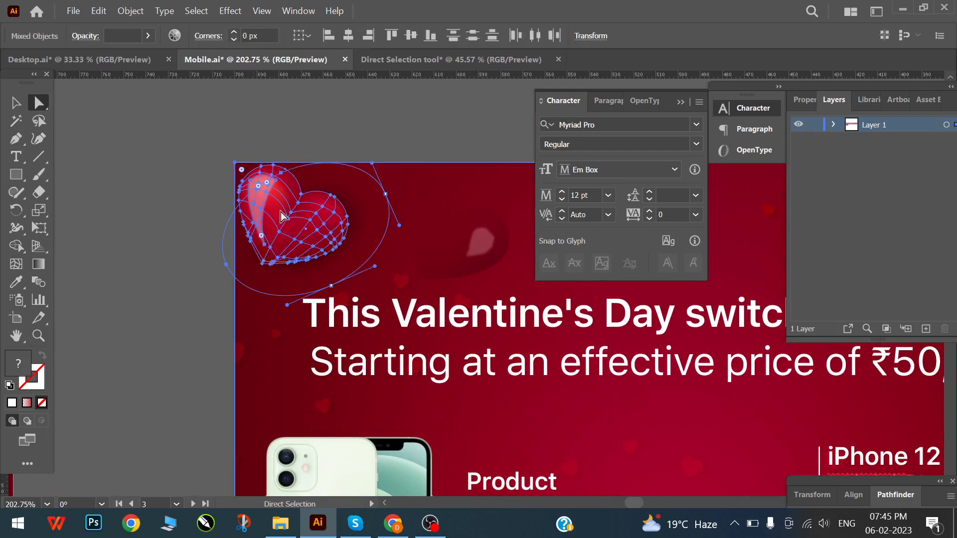
pyautogui.moveTo(281, 211); pyautogui.dragTo(377, 215)
pyautogui.hotkey('ctrl', 'z')
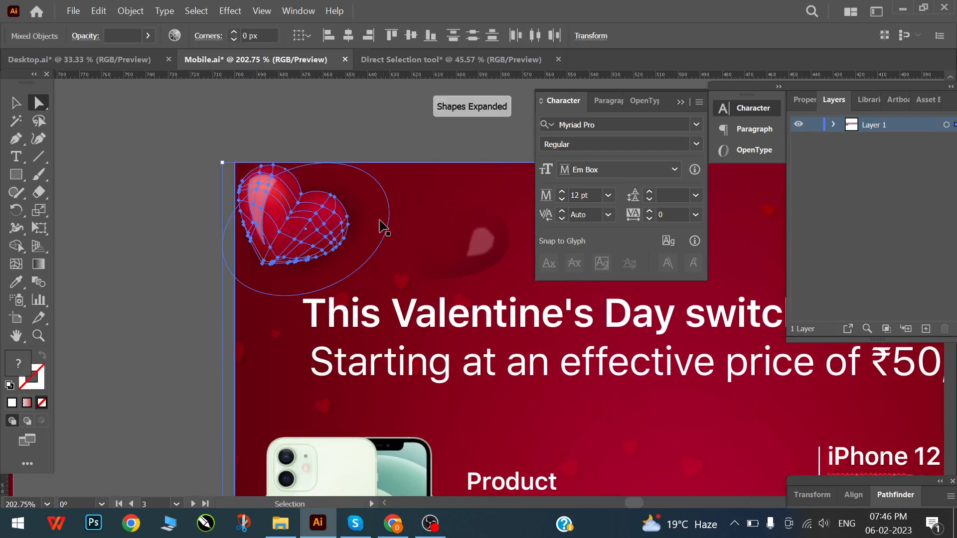
pyautogui.click(168, 217)
pyautogui.click(295, 214)
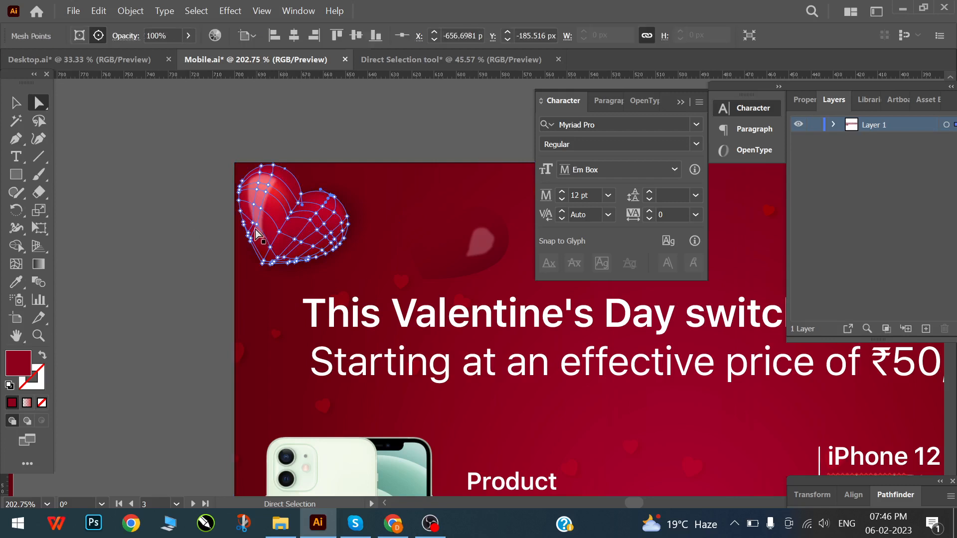
# - Isolate the nested clip group containing the large heart with the Selection tool and select the heart's group
pyautogui.press('v')
pyautogui.click(252, 290)
pyautogui.moveTo(352, 216); pyautogui.dragTo(275, 258)
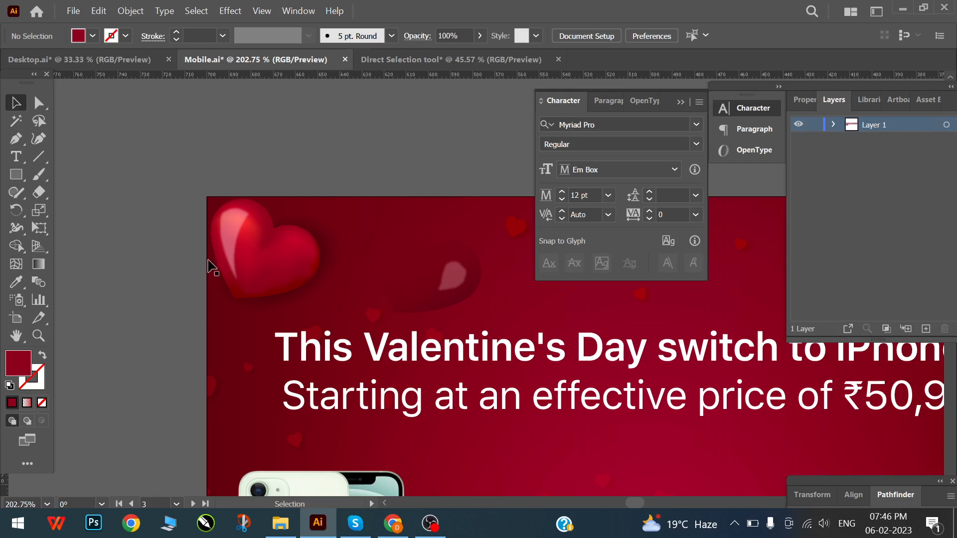
pyautogui.doubleClick(276, 271)
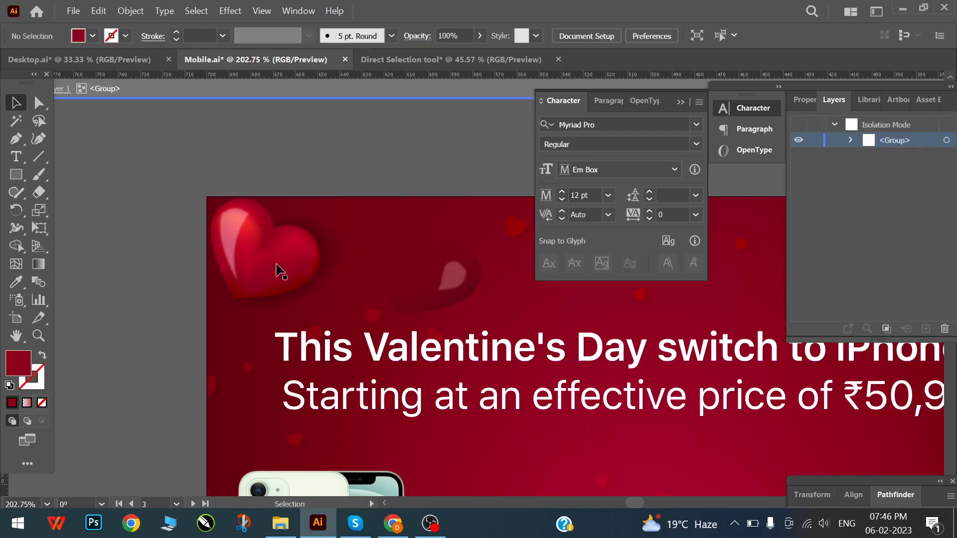
pyautogui.doubleClick(284, 268)
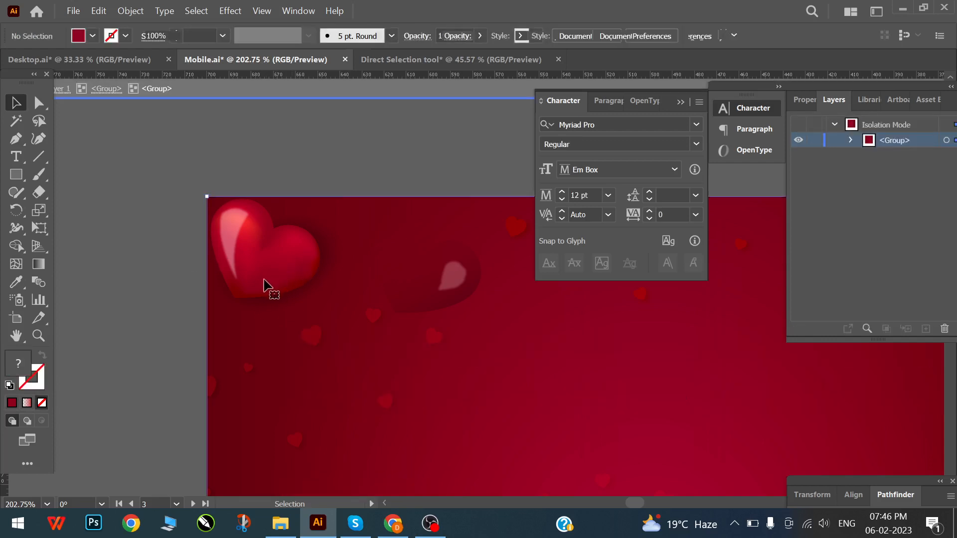
pyautogui.doubleClick(275, 264)
pyautogui.click(262, 270)
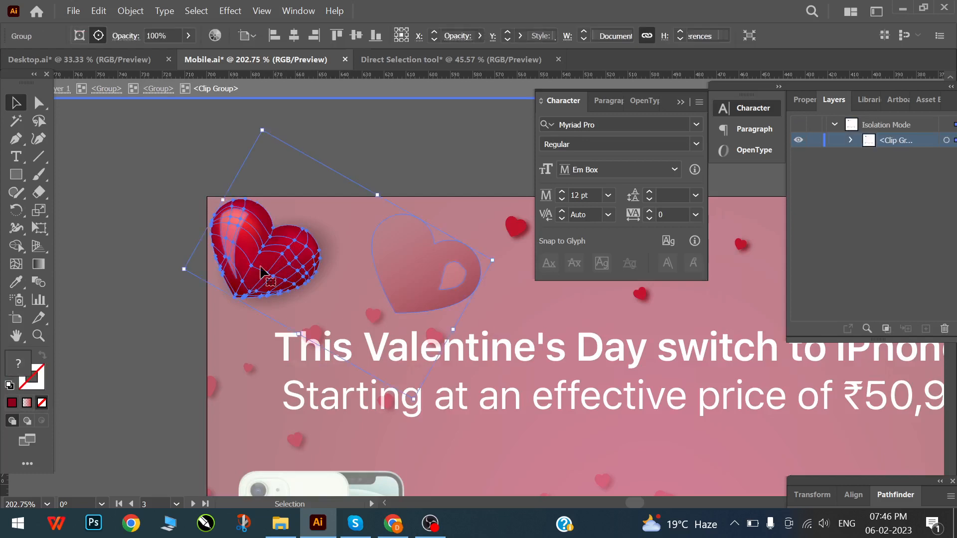
# - Reselect the large heart's group inside the isolated clip group and try to ungroup it
pyautogui.click(113, 229)
pyautogui.click(260, 259)
pyautogui.rightClick(258, 259)
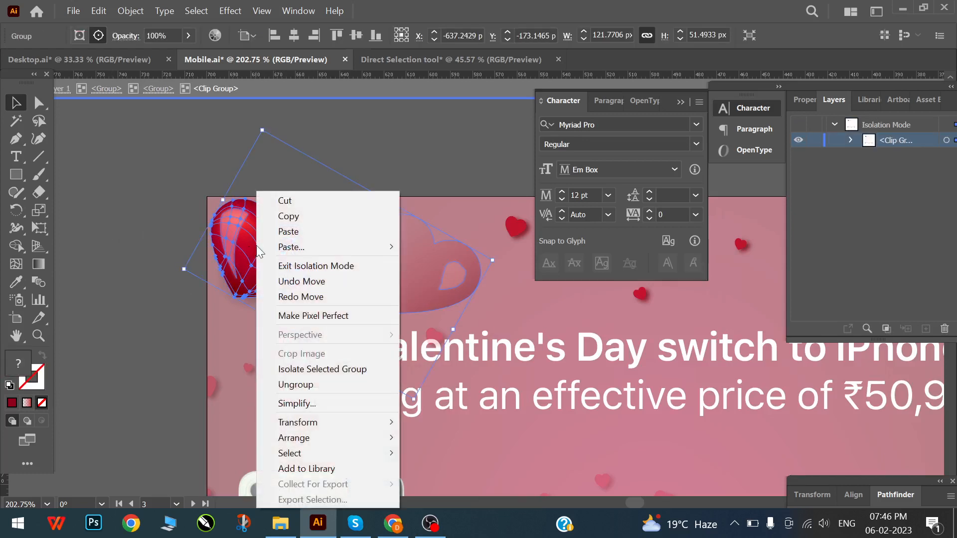
pyautogui.click(278, 384)
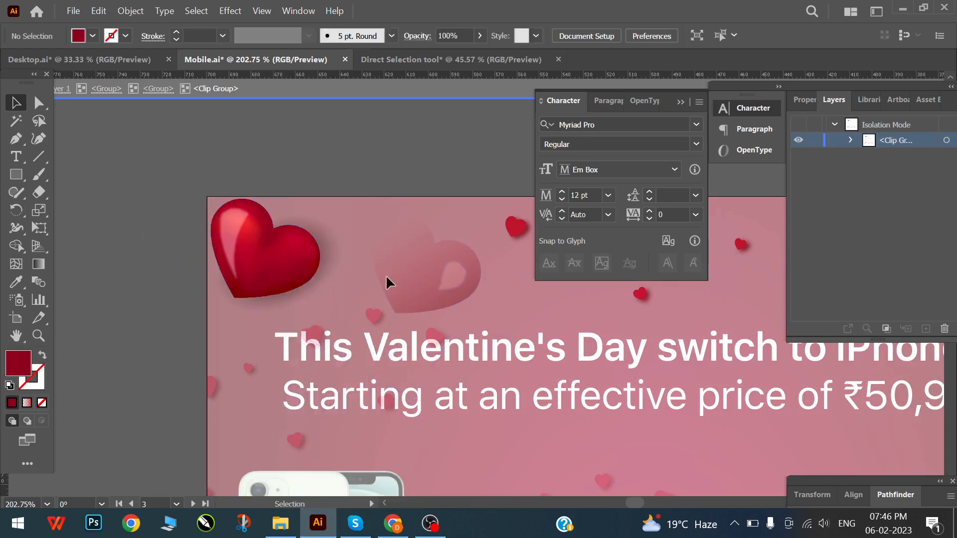
# - Move the mesh point at the large heart's upper notch slightly up and to the right with the Direct Selection tool
pyautogui.click(265, 264)
pyautogui.click(39, 102)
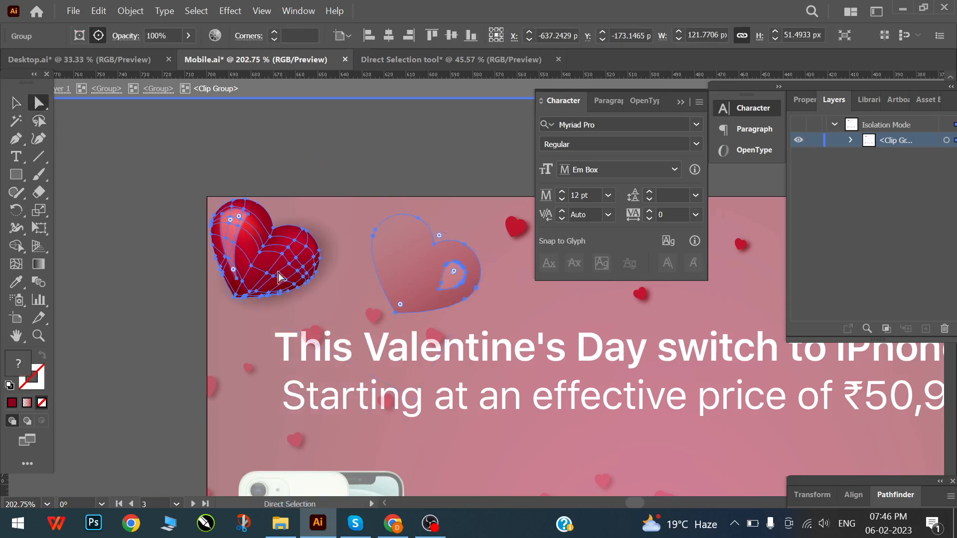
pyautogui.click(273, 228)
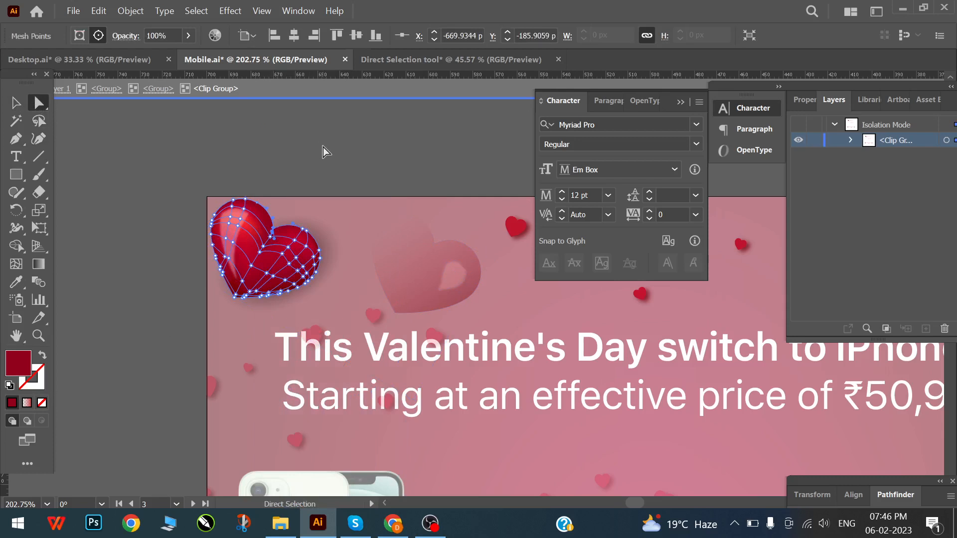
pyautogui.moveTo(273, 230)
pyautogui.mouseDown()
pyautogui.moveTo(279, 216)
pyautogui.moveTo(275, 223)
pyautogui.mouseUp()
pyautogui.click(226, 296)
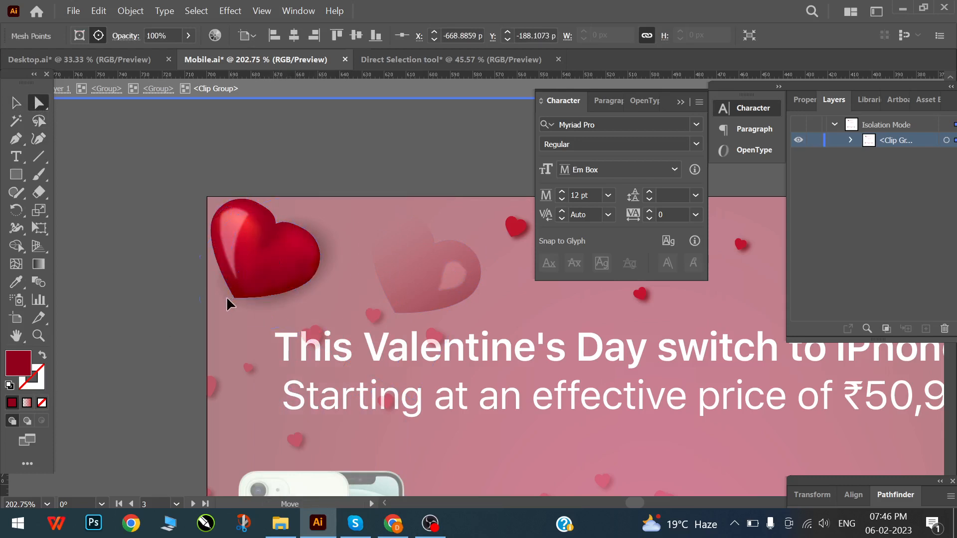
# - Pull the mesh point at the large heart's bottom tip to the left and move the heart's tall glossy highlight off to the right
pyautogui.click(237, 298)
pyautogui.click(234, 298)
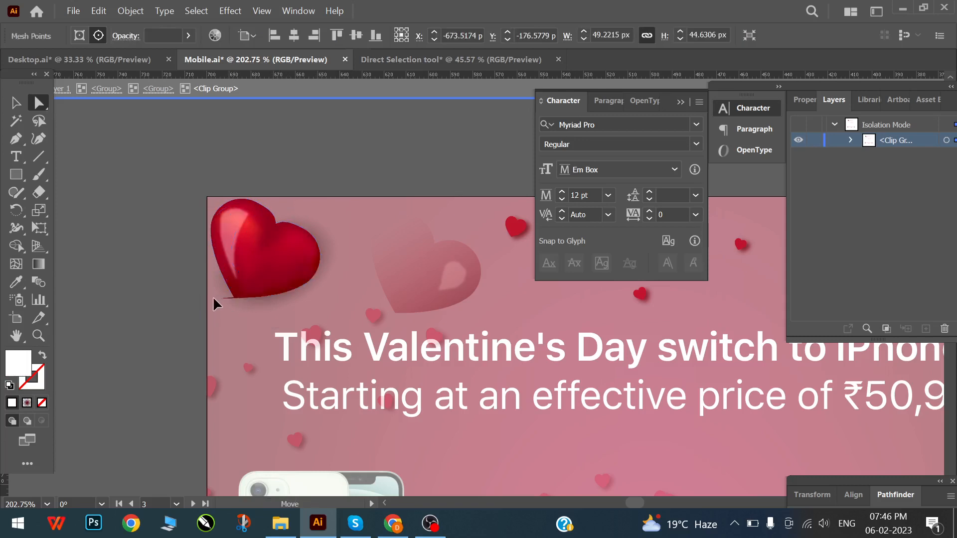
pyautogui.click(232, 294)
pyautogui.click(237, 280)
pyautogui.moveTo(237, 281)
pyautogui.mouseDown()
pyautogui.moveTo(238, 259)
pyautogui.moveTo(235, 278)
pyautogui.mouseUp()
pyautogui.moveTo(222, 234); pyautogui.dragTo(369, 242)
pyautogui.click(239, 299)
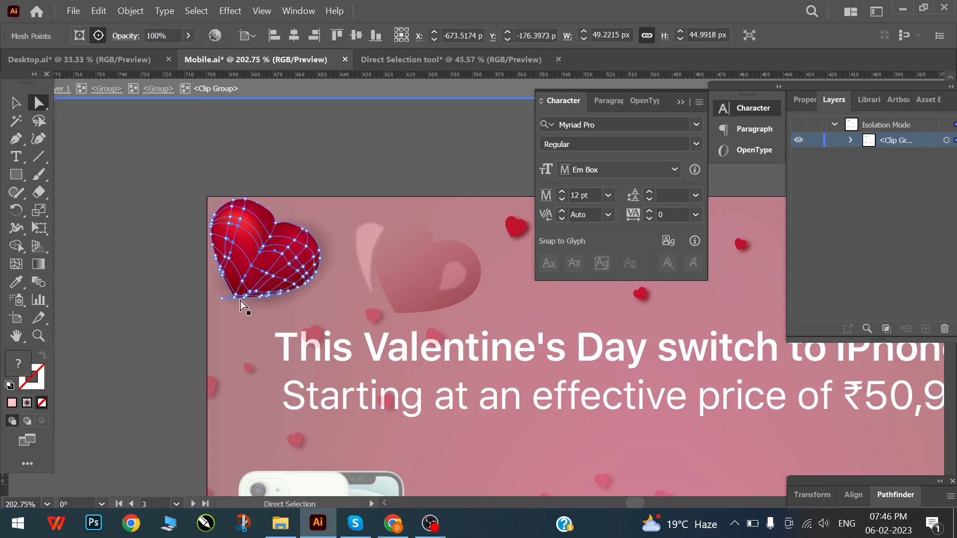
# - Exit the isolated clip group with the Selection tool and clear the selection on the iPhone 12 banner
pyautogui.click(16, 102)
pyautogui.doubleClick(94, 198)
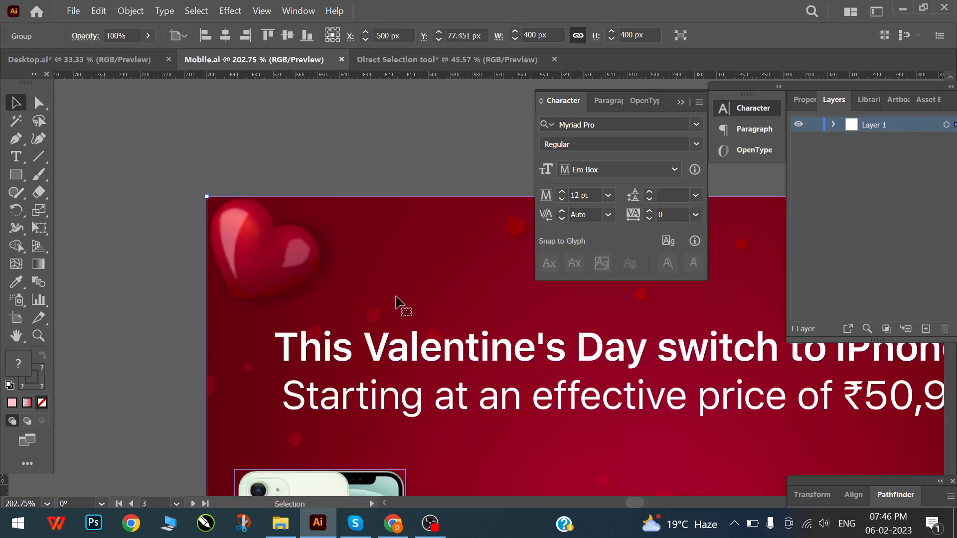
pyautogui.press('z')
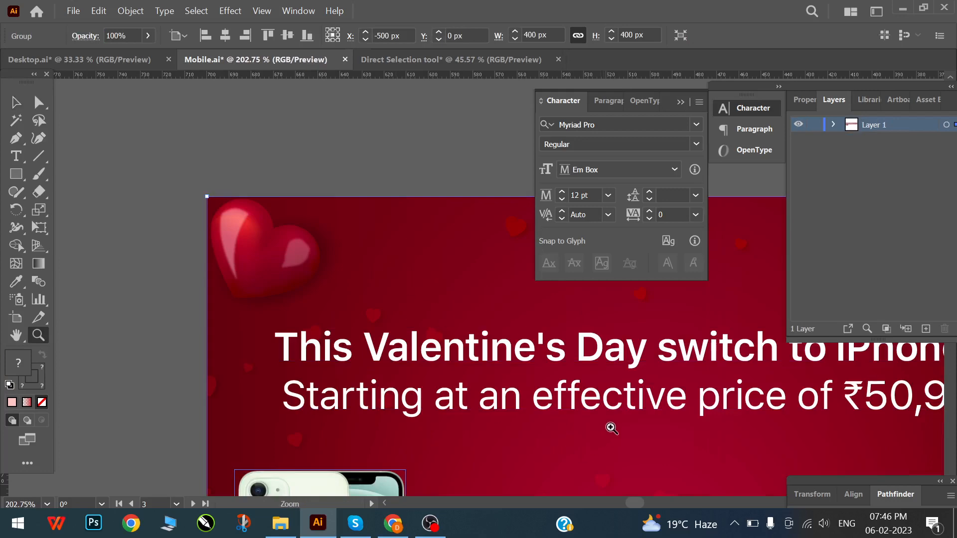
pyautogui.moveTo(612, 426); pyautogui.dragTo(432, 348)
pyautogui.moveTo(665, 456); pyautogui.dragTo(324, 272)
pyautogui.moveTo(249, 268); pyautogui.dragTo(352, 348)
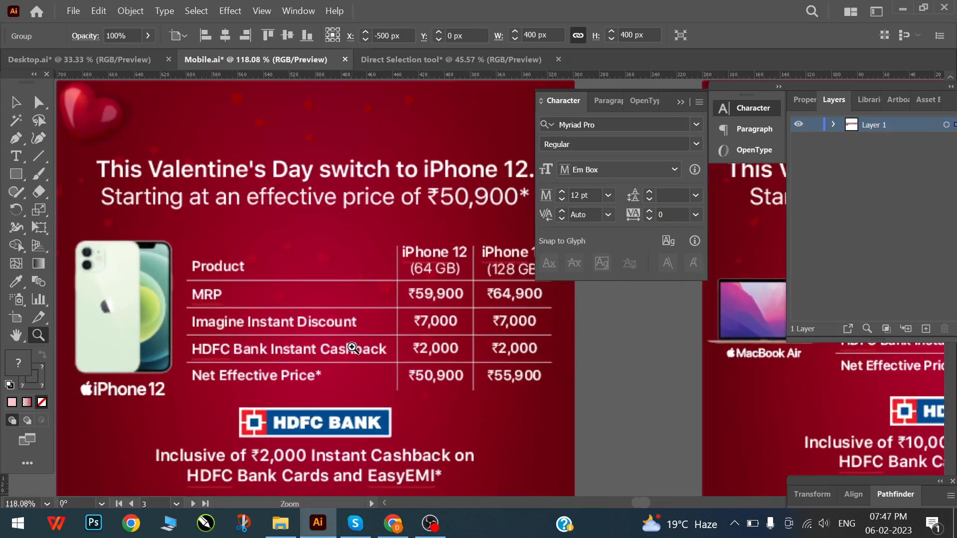
pyautogui.press('v')
pyautogui.click(640, 424)
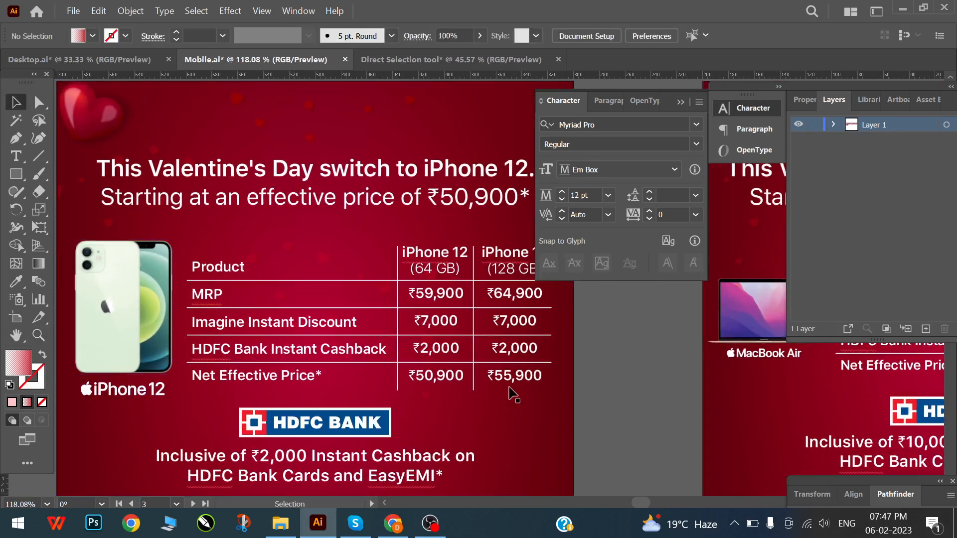
# - Select the whole iPhone 12 banner group with the Selection tool, then only its 64 GB MRP price text with the Direct Selection tool
pyautogui.click(328, 331)
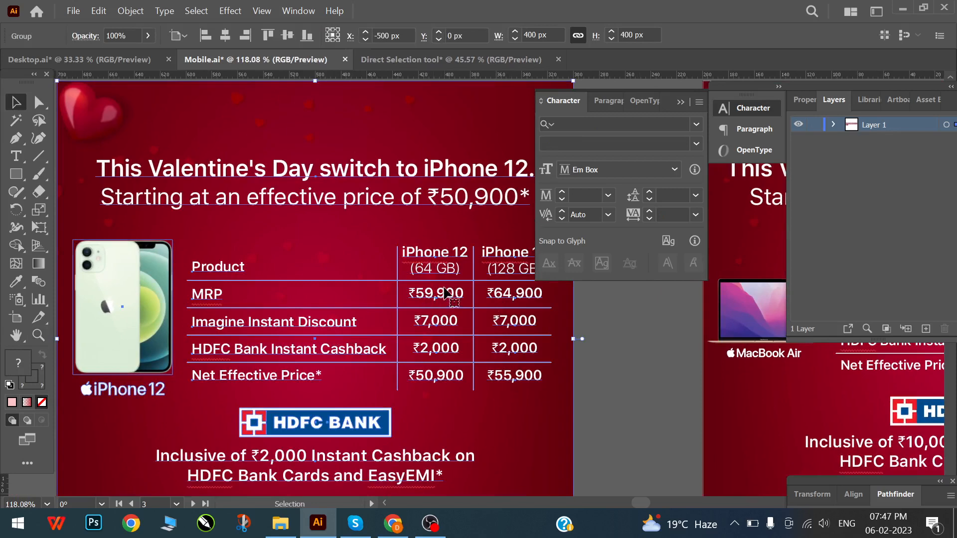
pyautogui.click(37, 111)
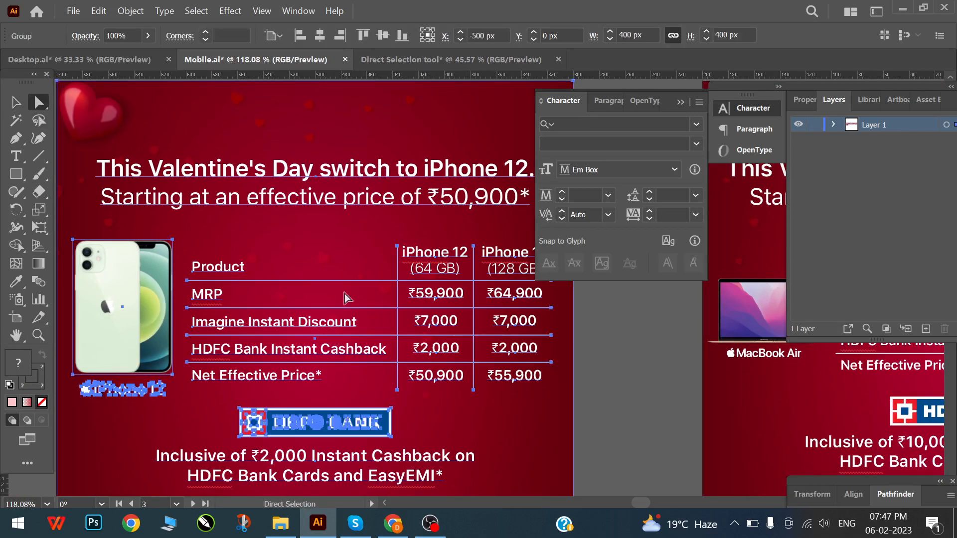
pyautogui.click(435, 297)
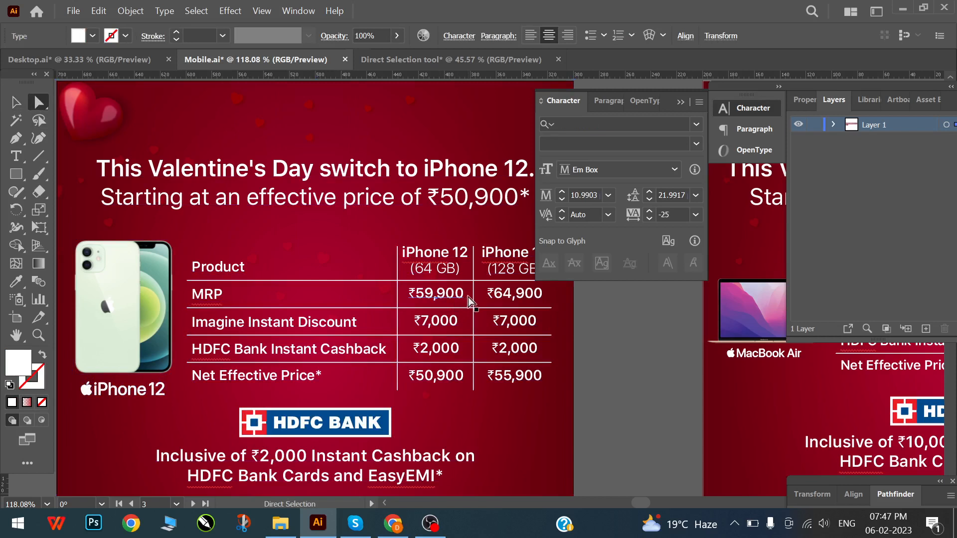
# - Change the 64 GB MRP price in the iPhone 12 table to ₹69,900 with the Type tool and deselect the text
pyautogui.click(16, 156)
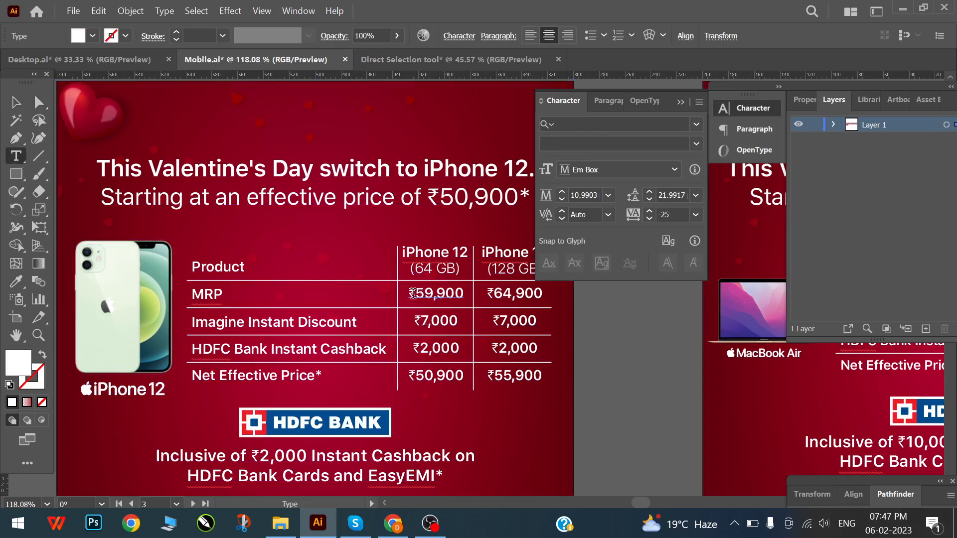
pyautogui.moveTo(421, 295)
pyautogui.mouseDown()
pyautogui.moveTo(477, 295)
pyautogui.moveTo(418, 294)
pyautogui.mouseUp()
pyautogui.click(430, 294)
pyautogui.click(420, 291)
pyautogui.press('BackSpace')
pyautogui.write('6')
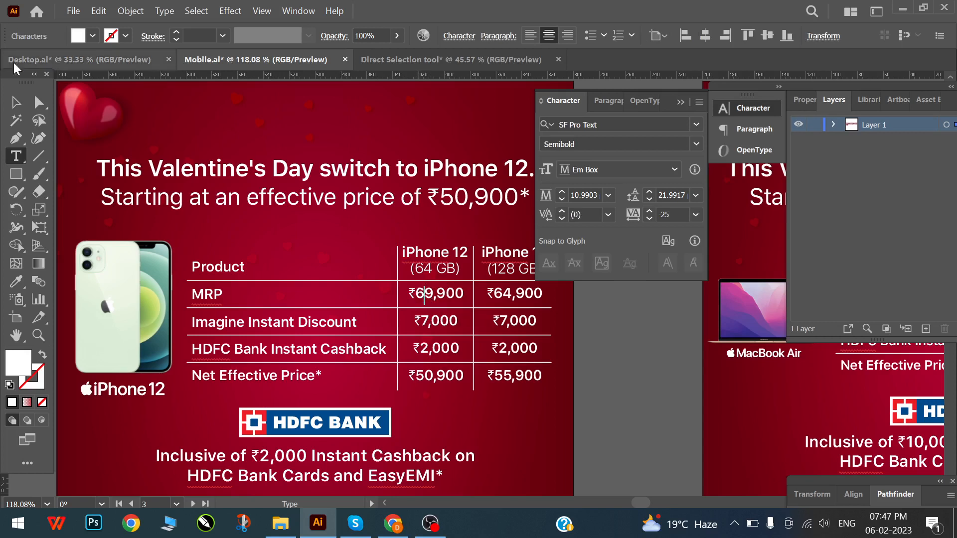
pyautogui.press('Escape')
pyautogui.click(632, 390)
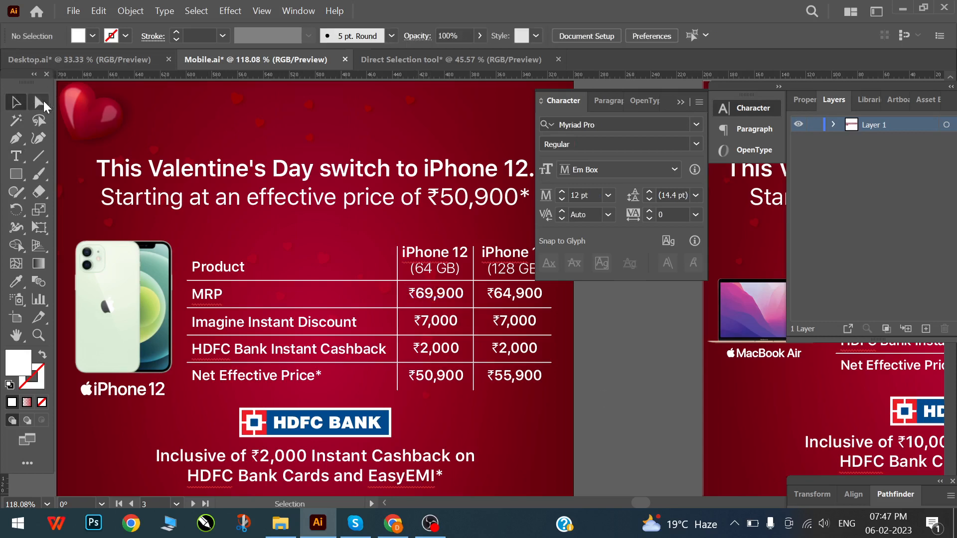
# - Select the banner group with the Selection tool, then only the 64 GB Imagine Instant Discount amount with the Direct Selection tool
pyautogui.click(441, 330)
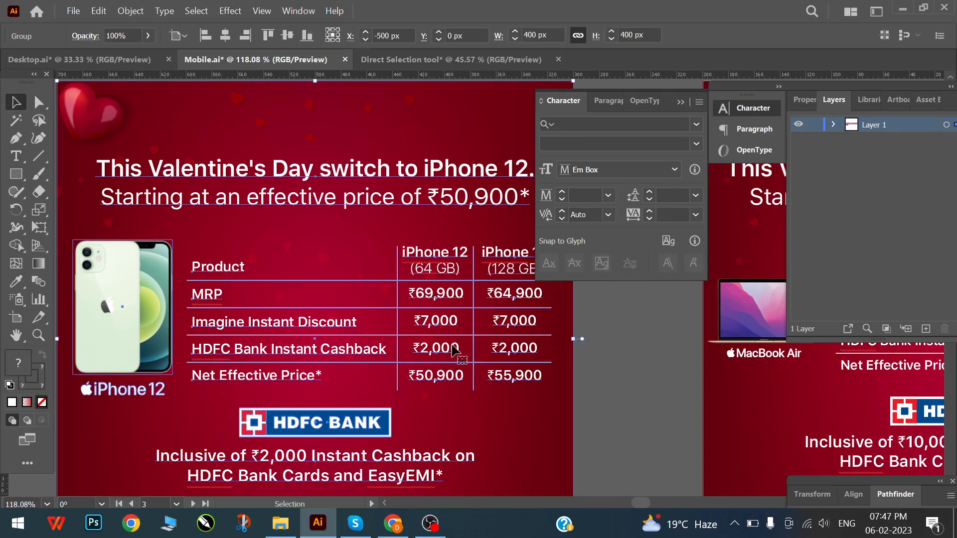
pyautogui.click(37, 102)
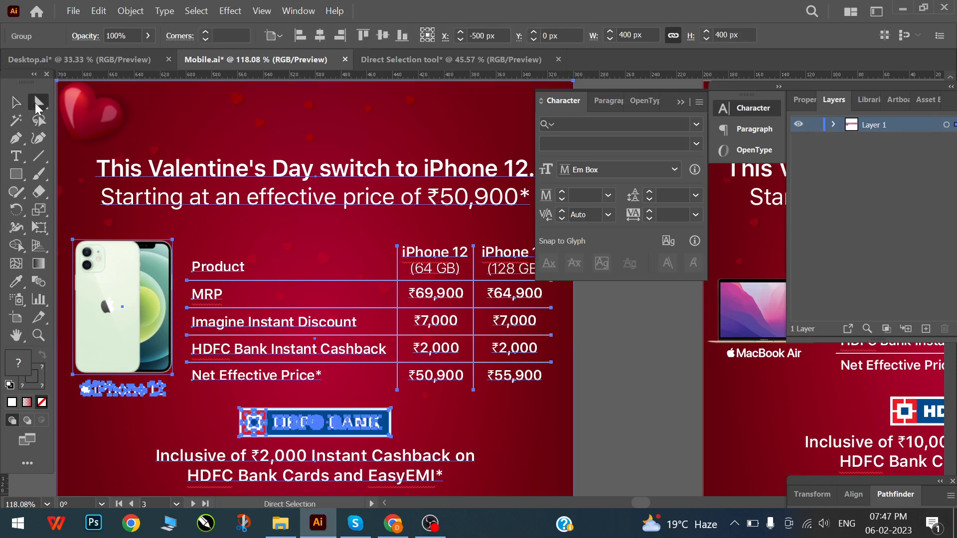
pyautogui.click(447, 324)
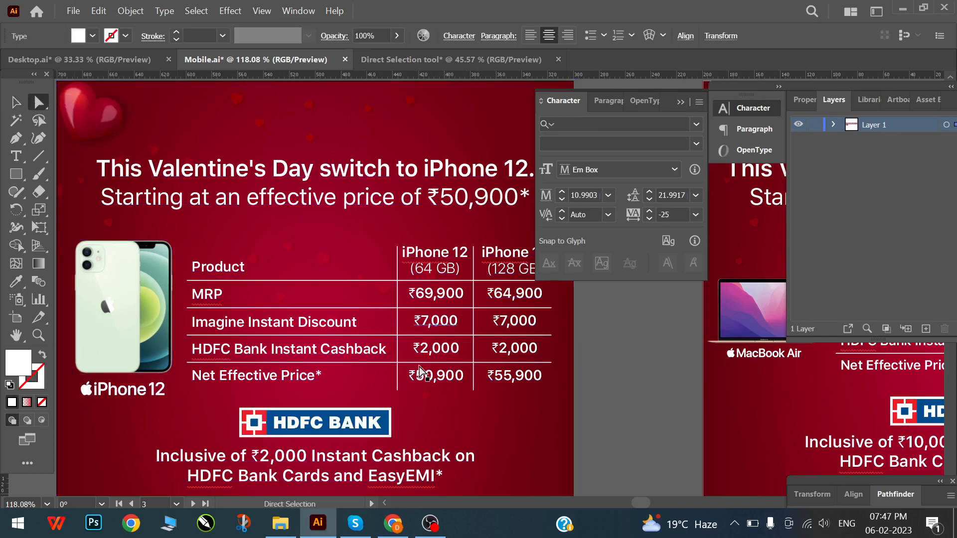
# - Select only the dark blue background of the HDFC BANK logo with the Direct Selection tool and recolour its fill to bright blue
pyautogui.moveTo(308, 428); pyautogui.dragTo(327, 326)
pyautogui.click(313, 321)
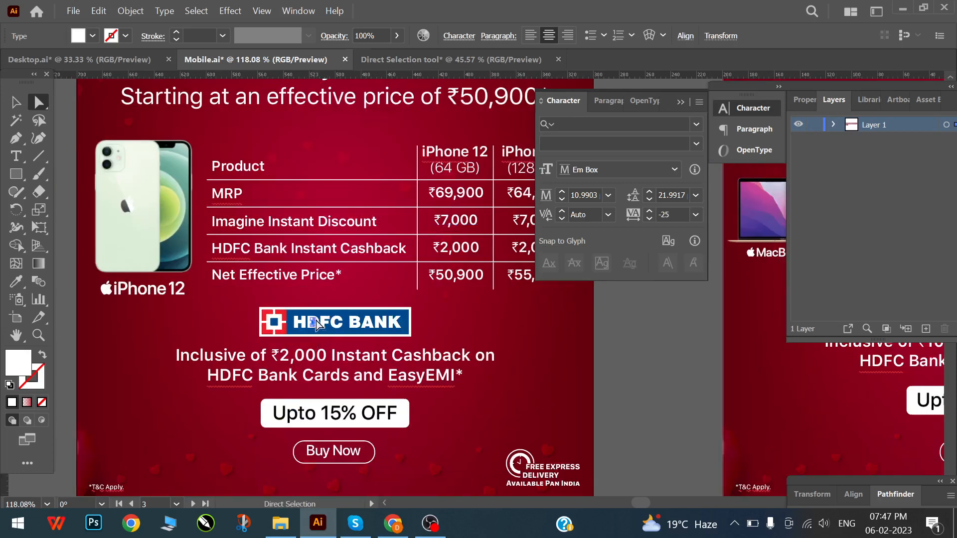
pyautogui.click(408, 323)
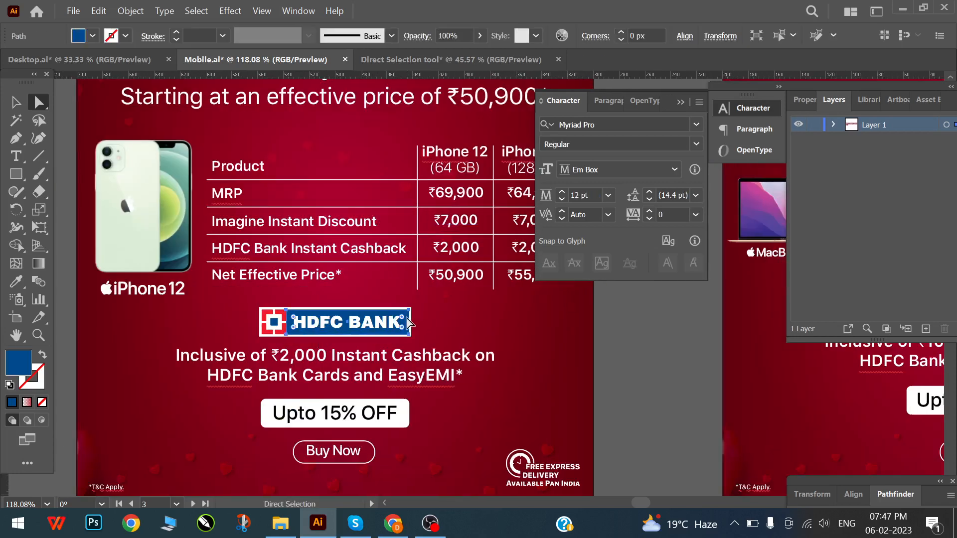
pyautogui.doubleClick(29, 367)
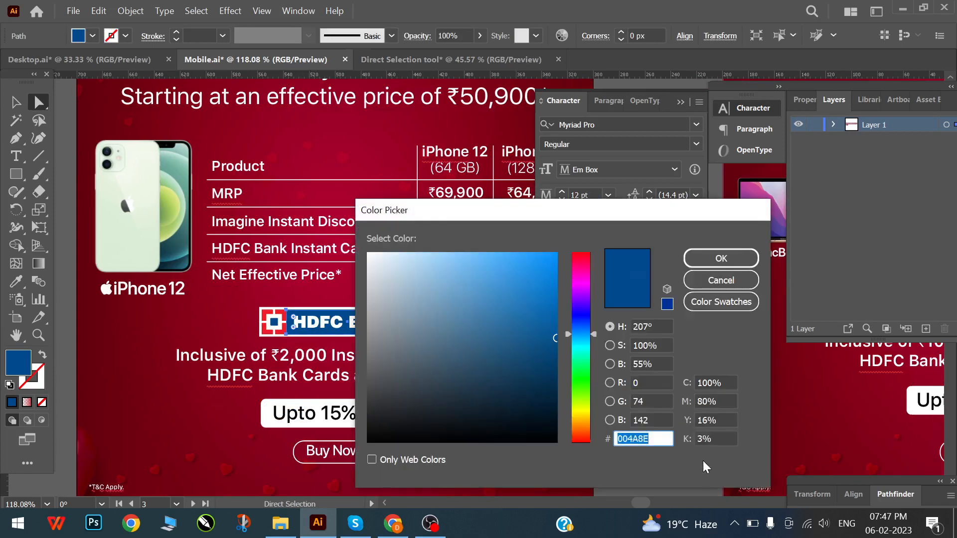
pyautogui.click(708, 280)
pyautogui.moveTo(547, 265); pyautogui.dragTo(560, 250)
pyautogui.click(693, 257)
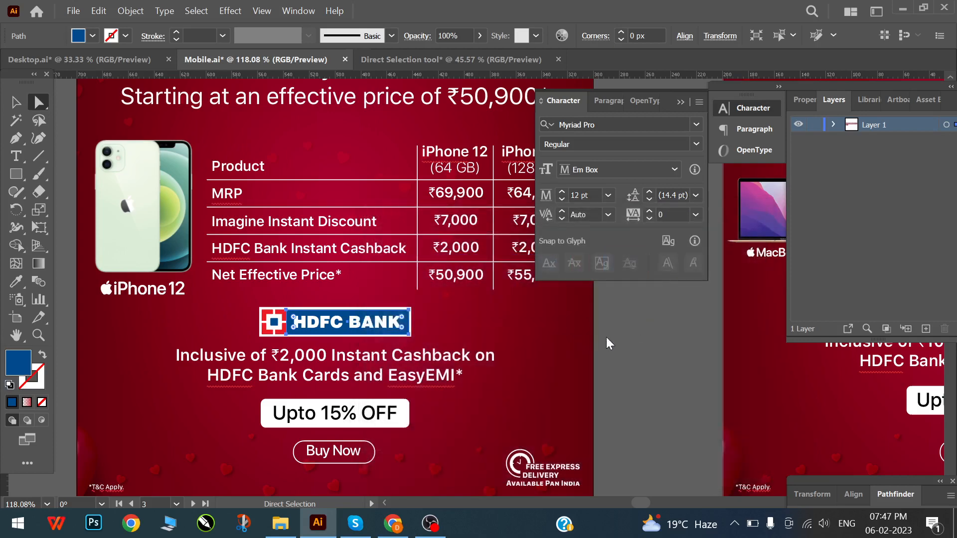
pyautogui.click(651, 386)
# - Isolate the nested groups of the iPhone 12 banner with the Selection tool, down to the innermost group of the HDFC BANK logo
pyautogui.press('v')
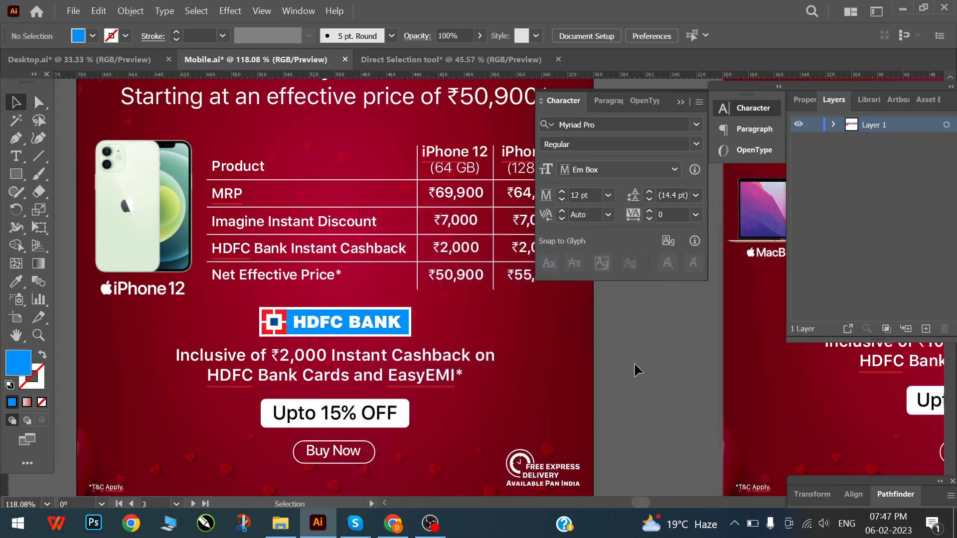
pyautogui.hotkey('ctrl', 'a')
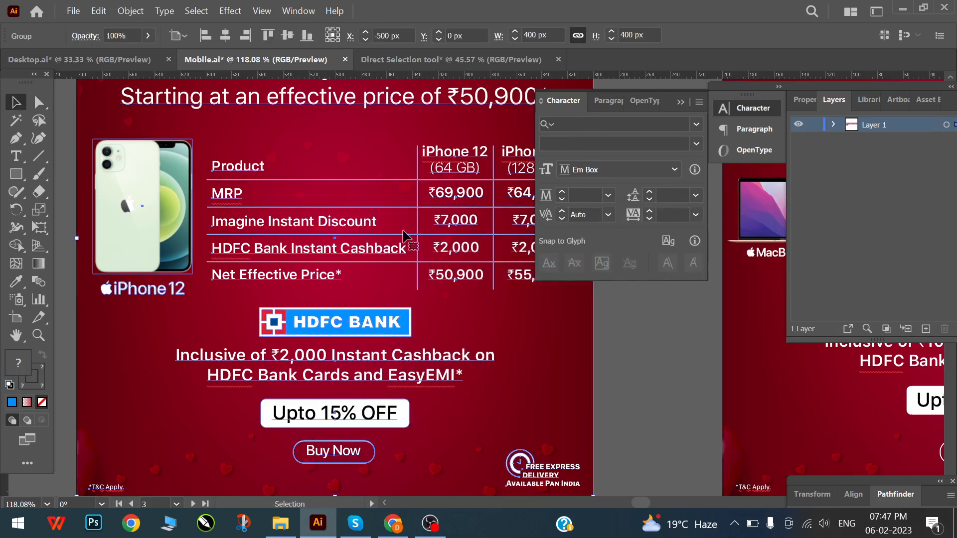
pyautogui.doubleClick(383, 325)
pyautogui.click(384, 324)
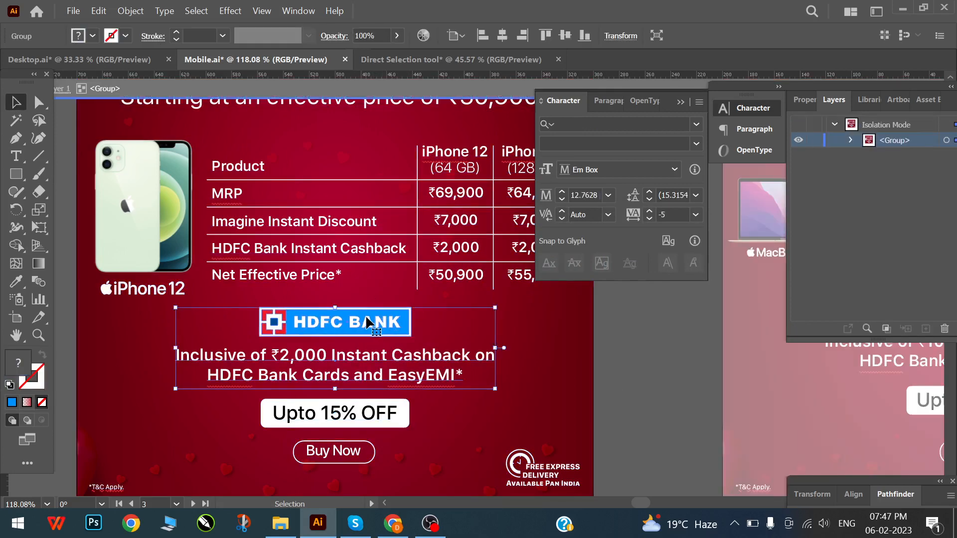
pyautogui.doubleClick(351, 319)
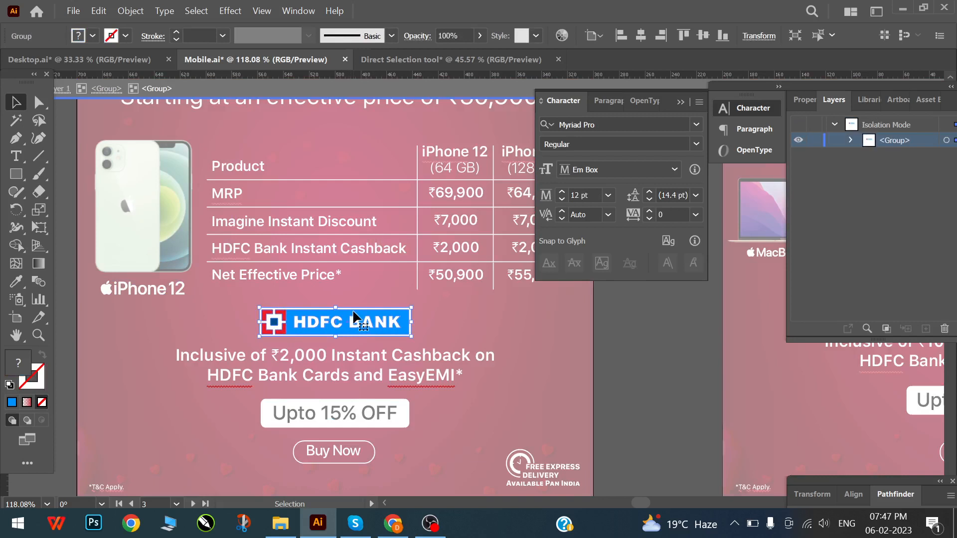
pyautogui.doubleClick(353, 317)
pyautogui.doubleClick(351, 316)
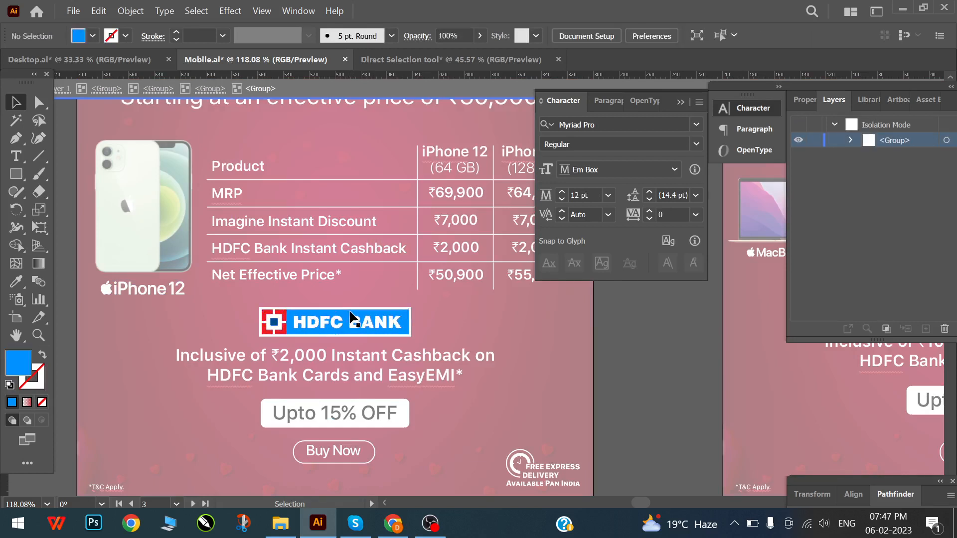
# - Select the blue background of the isolated HDFC BANK logo, try moving it up and to the right, and undo the move
pyautogui.click(339, 313)
pyautogui.moveTo(340, 312); pyautogui.dragTo(390, 282)
pyautogui.hotkey('ctrl', 'z')
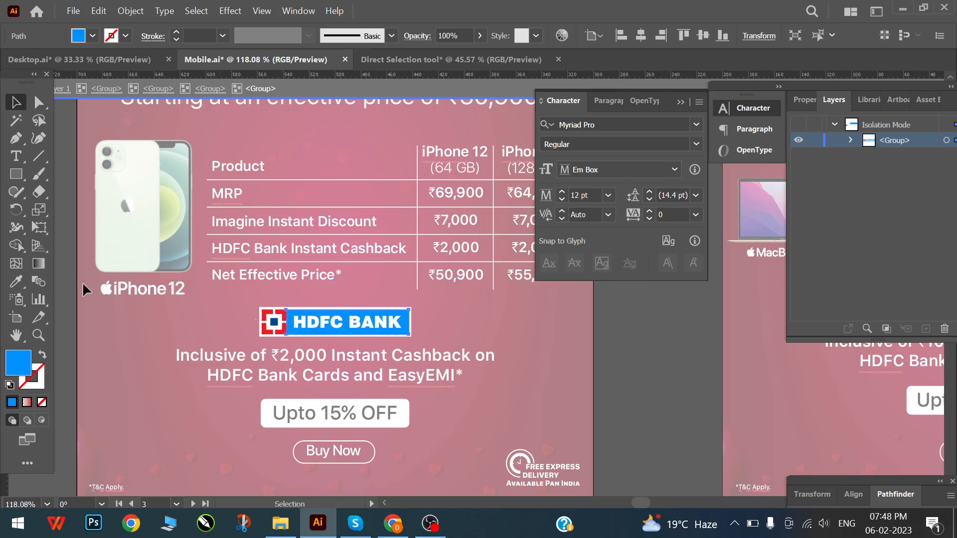
# - Set the fill of the logo's selected background to light blue 94C9EA and exit isolation mode
pyautogui.doubleClick(19, 369)
pyautogui.click(438, 266)
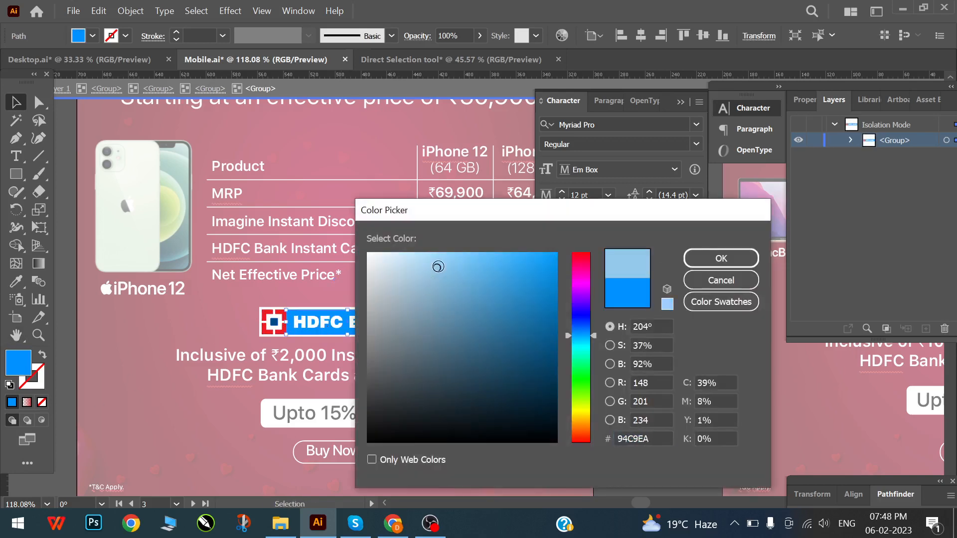
pyautogui.click(692, 259)
pyautogui.doubleClick(628, 414)
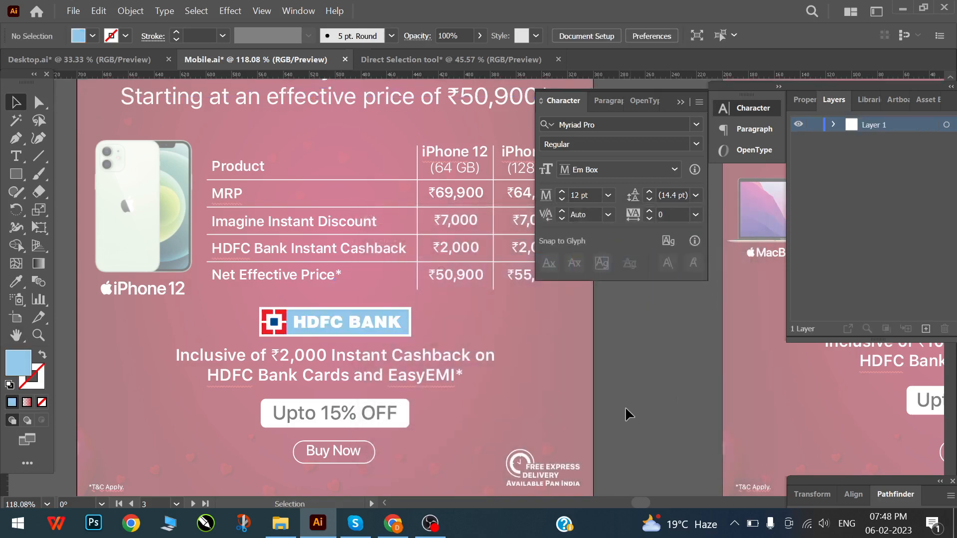
pyautogui.press('z')
pyautogui.moveTo(484, 440); pyautogui.dragTo(335, 383)
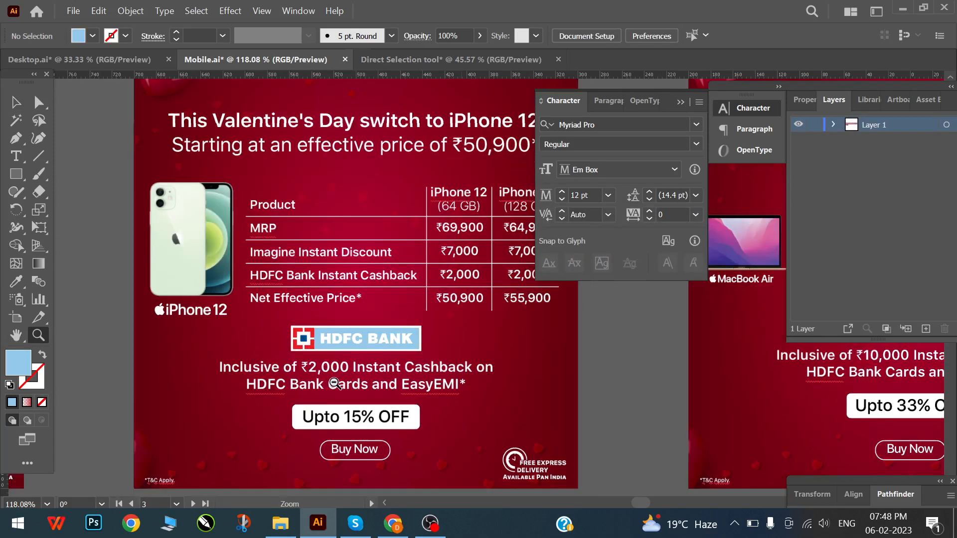
pyautogui.moveTo(371, 206); pyautogui.dragTo(242, 187)
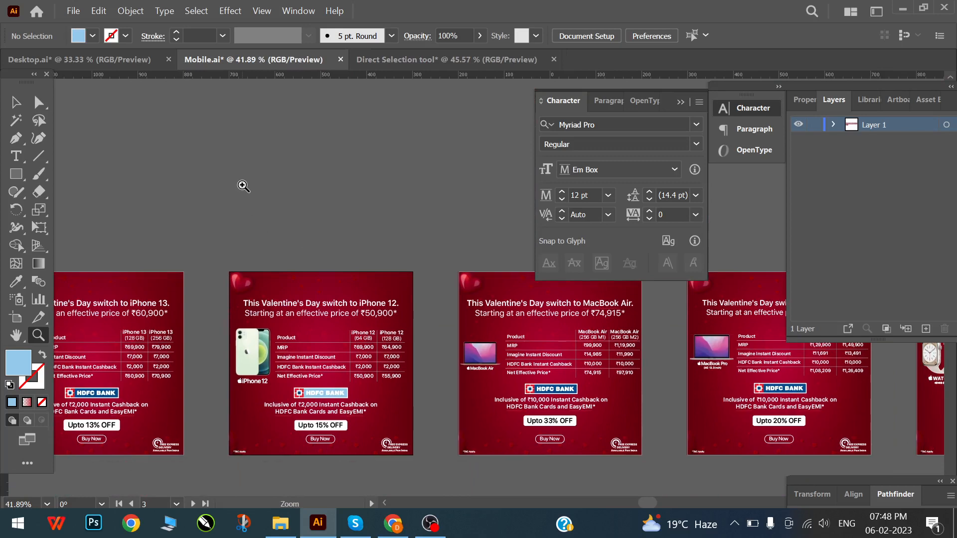
pyautogui.click(333, 415)
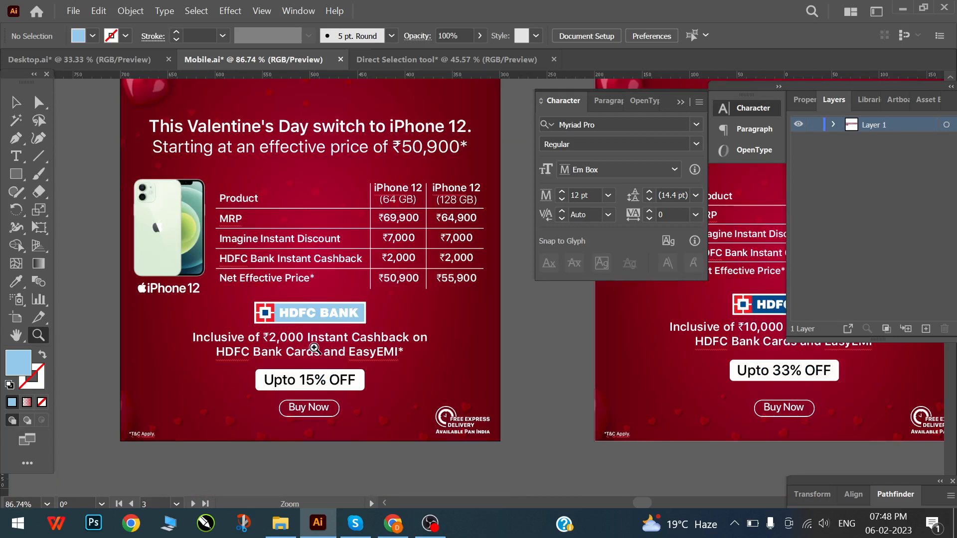
pyautogui.press('space')
pyautogui.moveTo(302, 250); pyautogui.dragTo(316, 285)
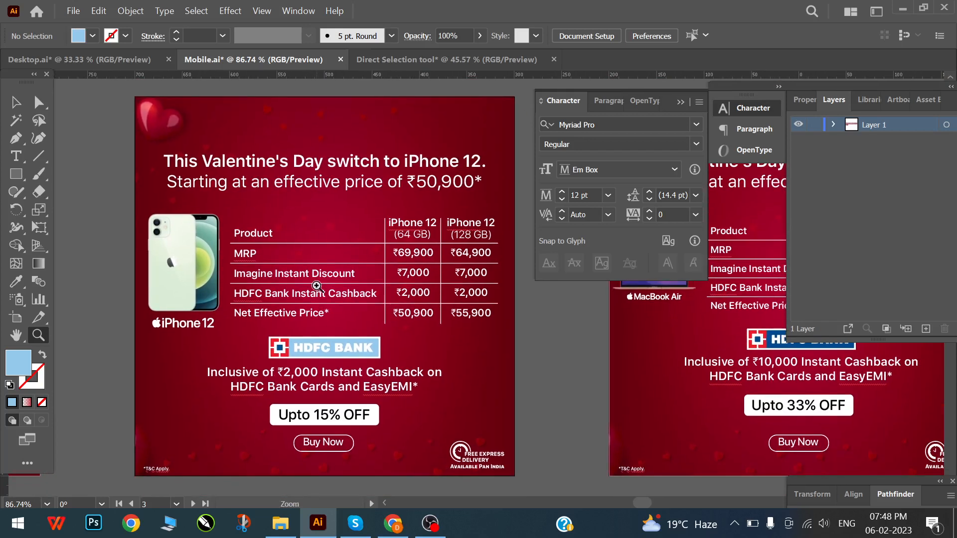